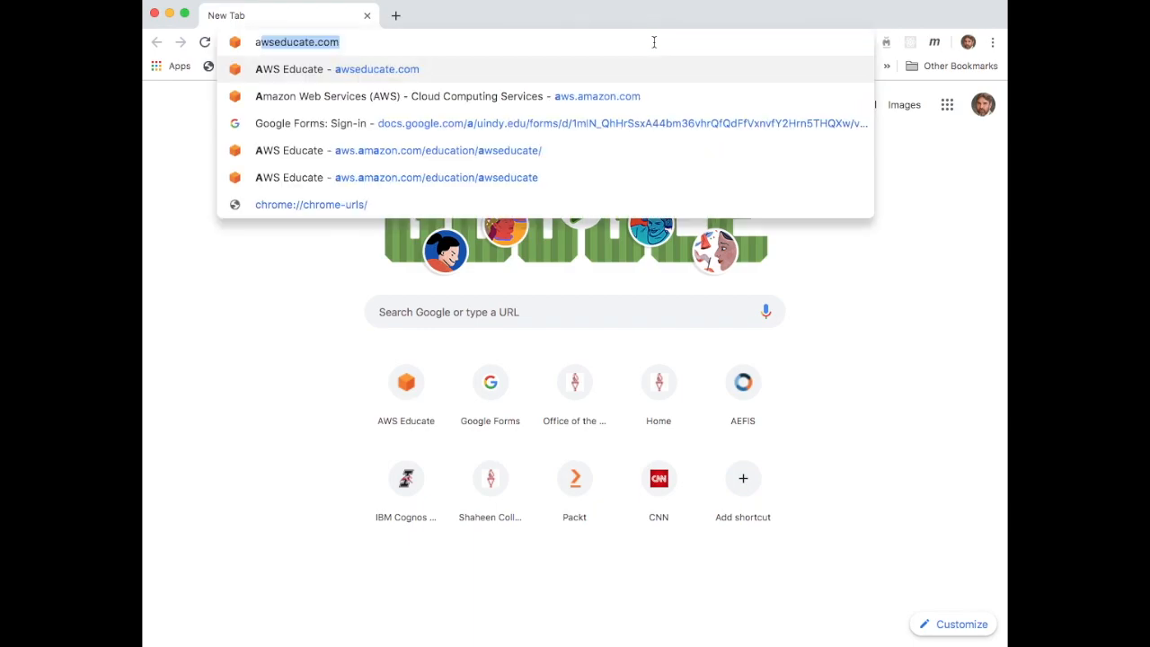
# Open the AWS Educate site at awseducate.com and sign in with the saved account credentials.
pyautogui.press('Return')
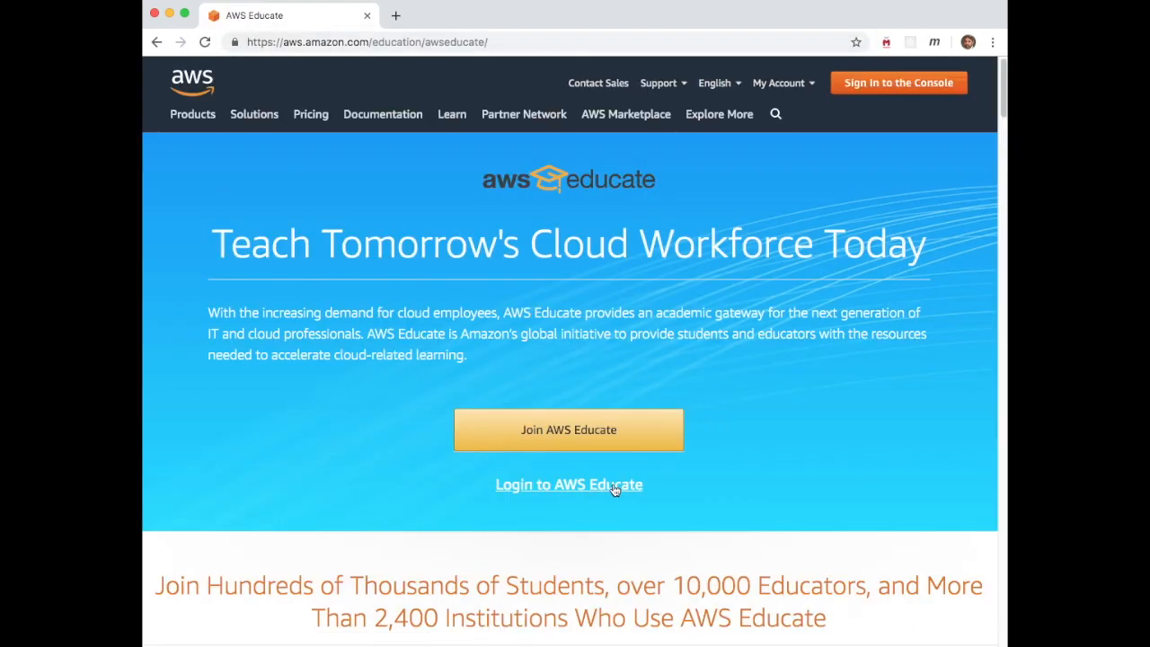
pyautogui.click(593, 486)
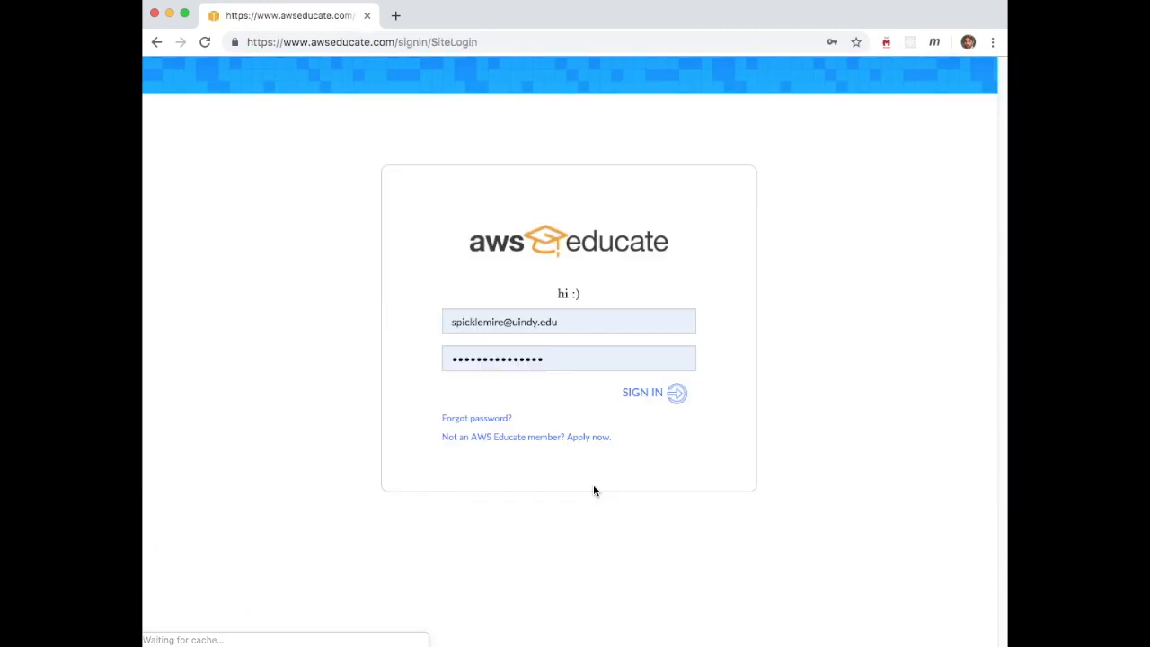
pyautogui.click(672, 396)
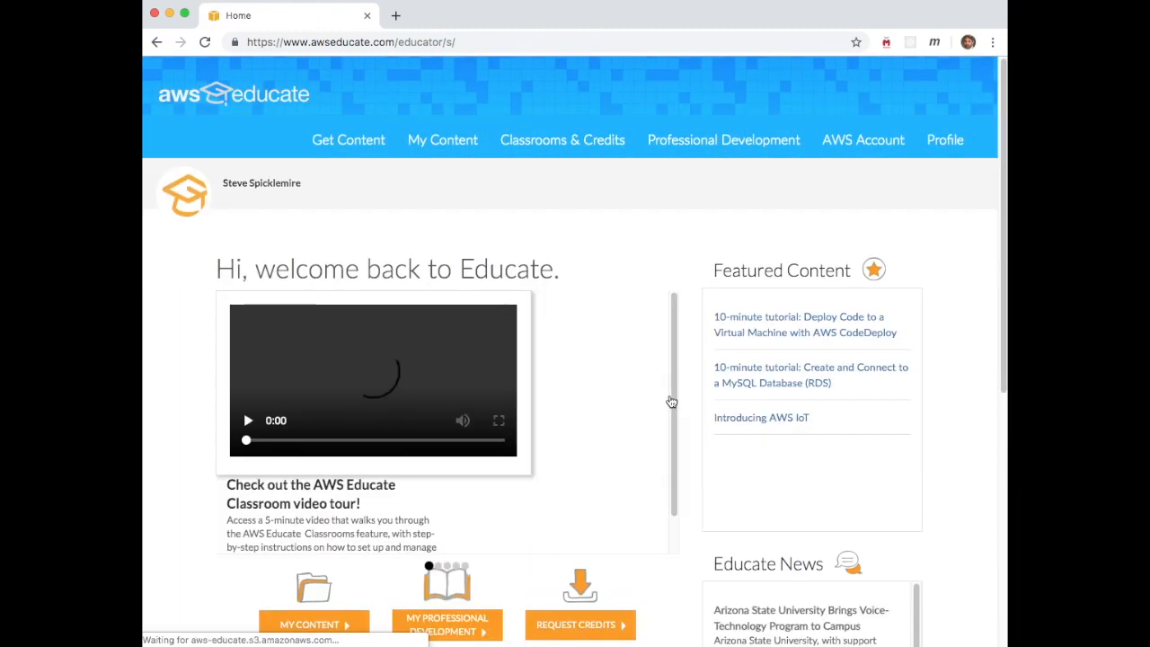
# Go to the educator's classrooms and enter the Test Class classroom, continuing to its Vocareum dashboard.
pyautogui.scroll(-5, 686, 403)
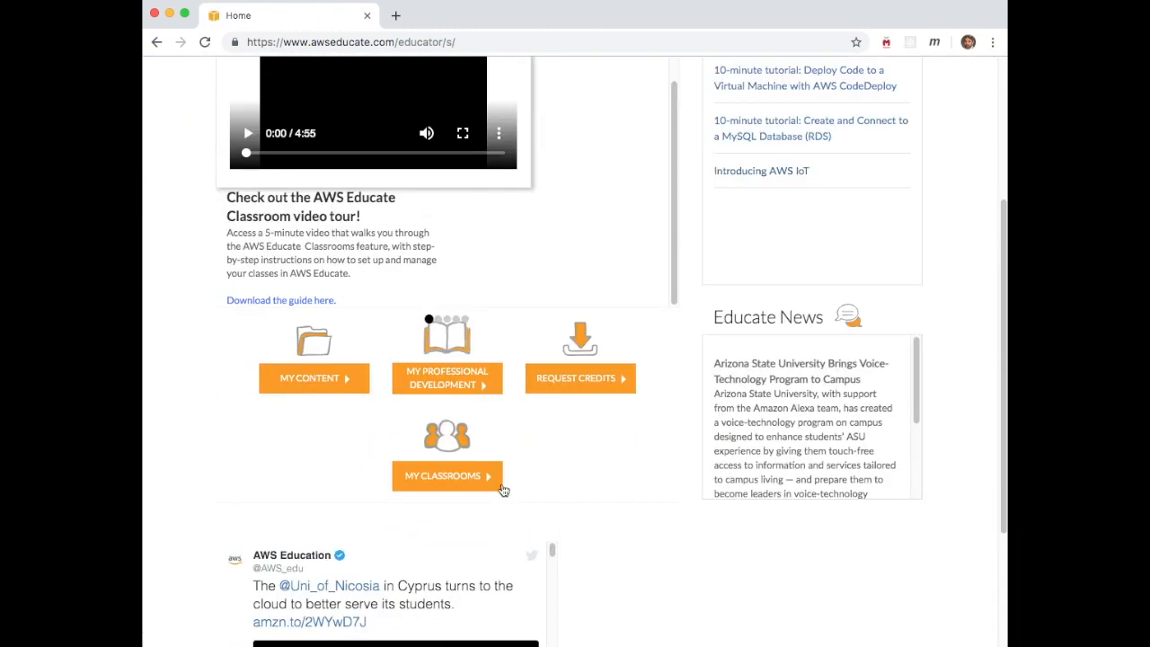
pyautogui.click(480, 481)
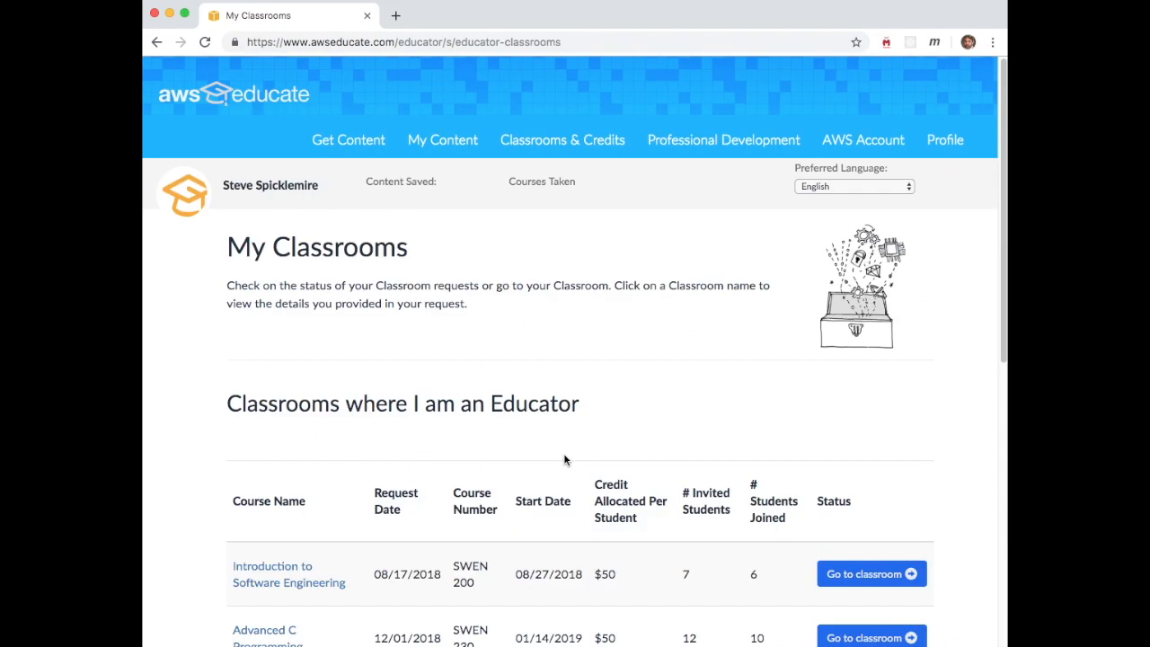
pyautogui.scroll(-10, 564, 460)
pyautogui.click(873, 286)
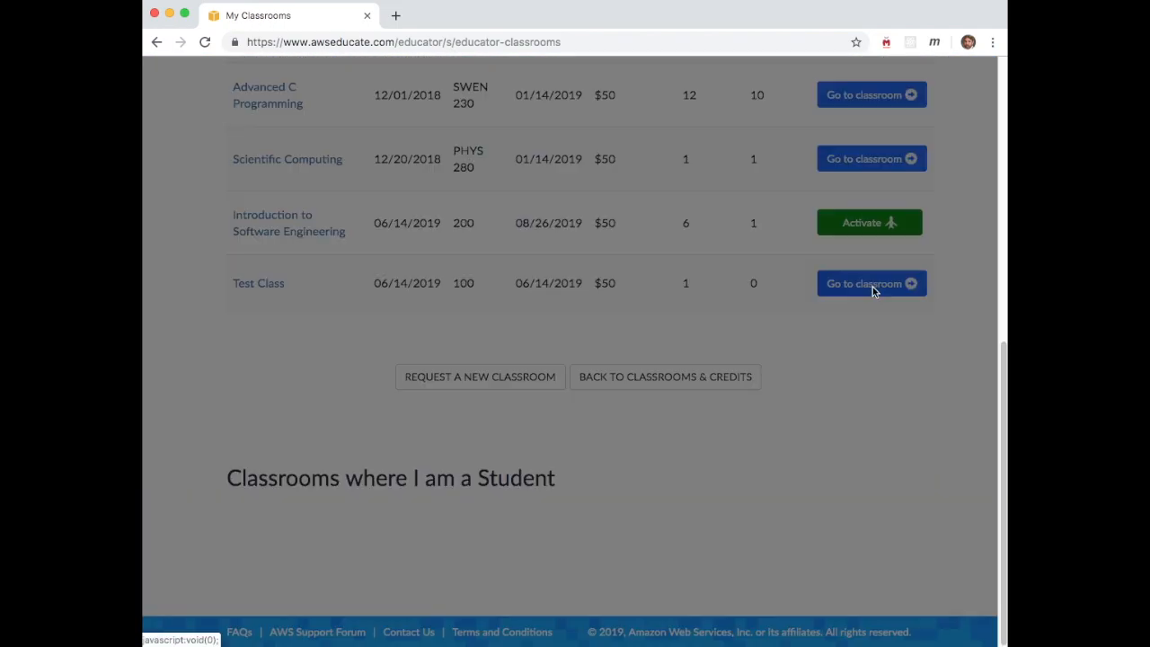
pyautogui.click(630, 360)
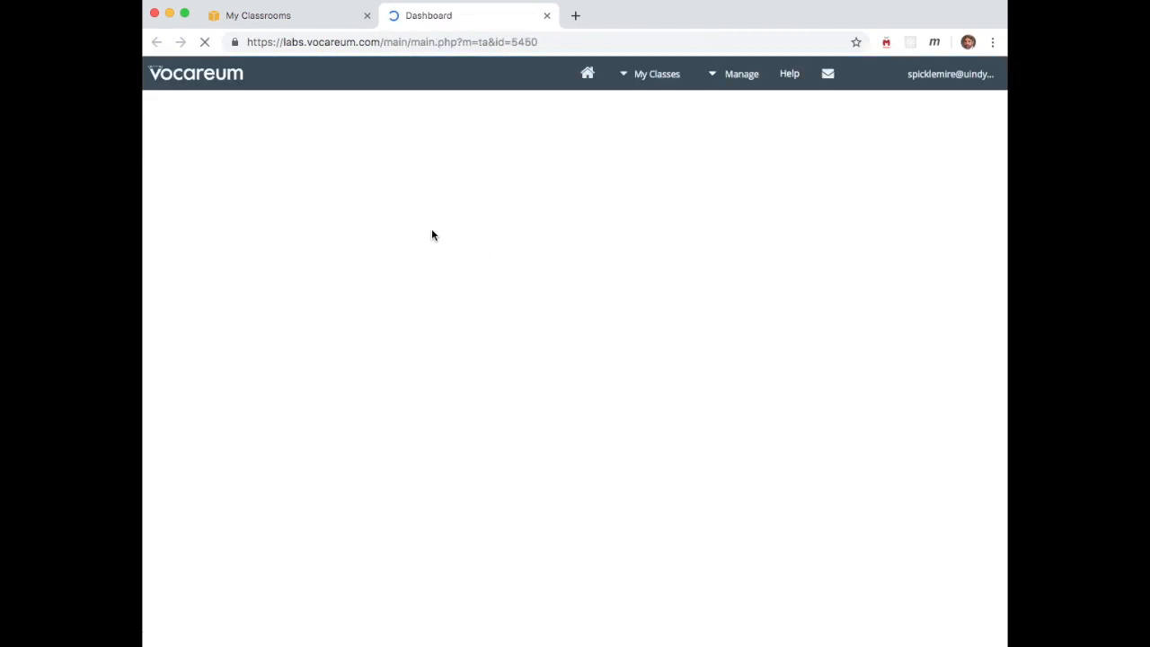
# Select the student account in the Test Class dashboard, view its workarea and open the AWS Console from there.
pyautogui.click(331, 222)
pyautogui.click(268, 258)
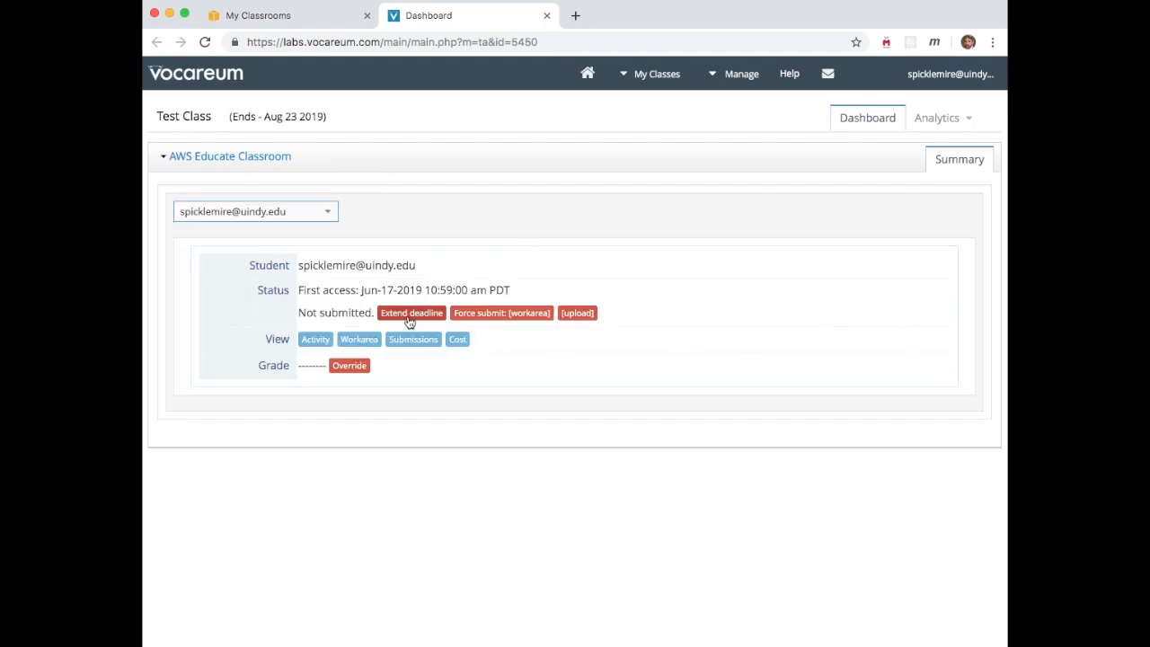
pyautogui.click(361, 345)
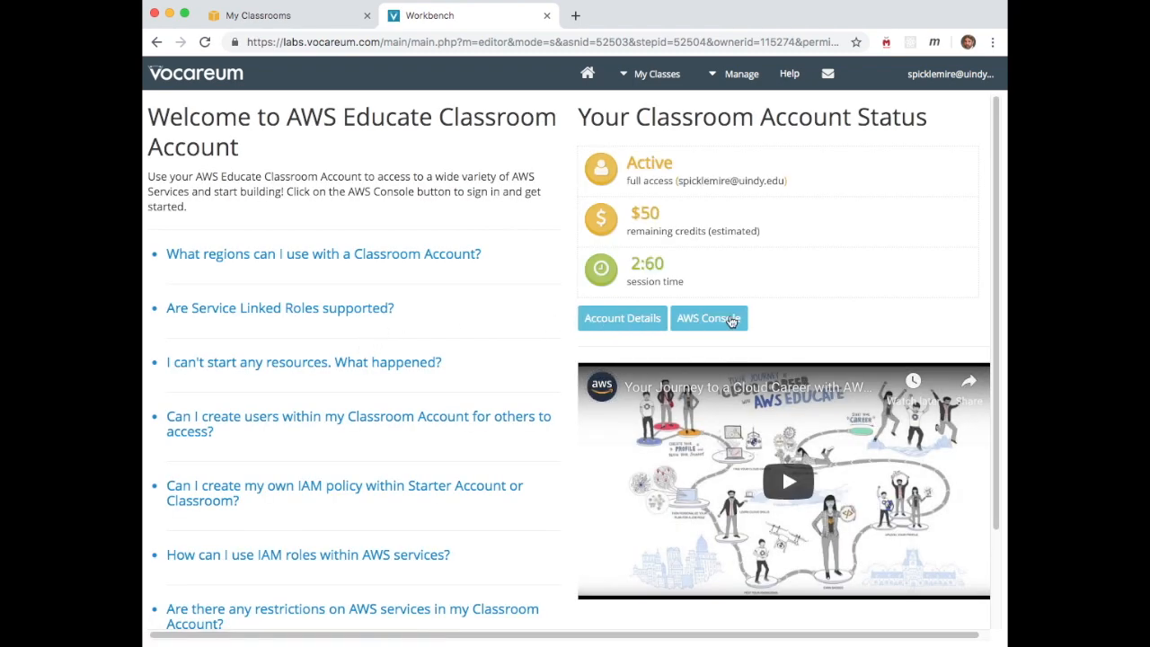
pyautogui.click(733, 321)
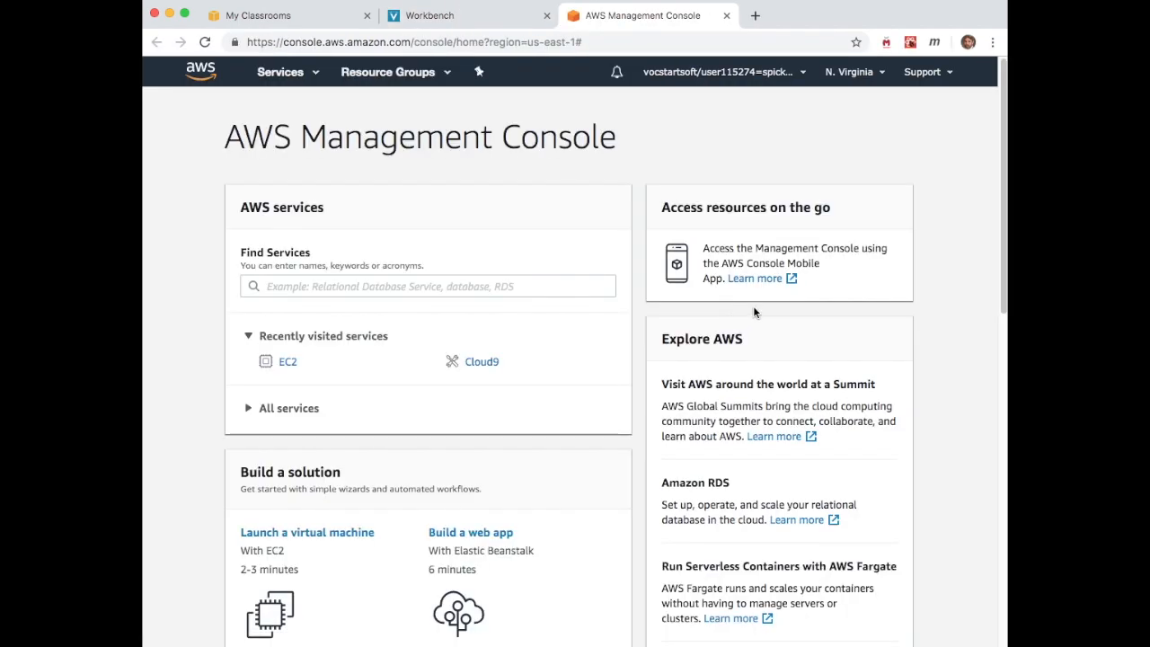
# Browse the list of AWS services and open the EC2 dashboard.
pyautogui.click(305, 79)
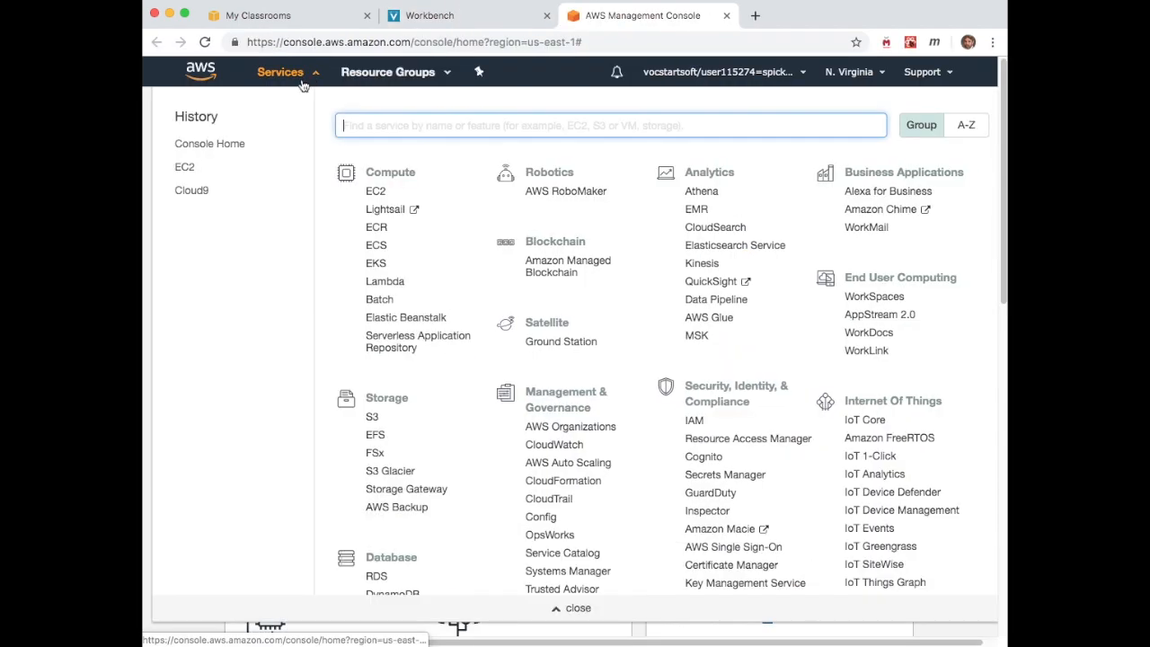
pyautogui.click(375, 194)
pyautogui.scroll(-10, 379, 196)
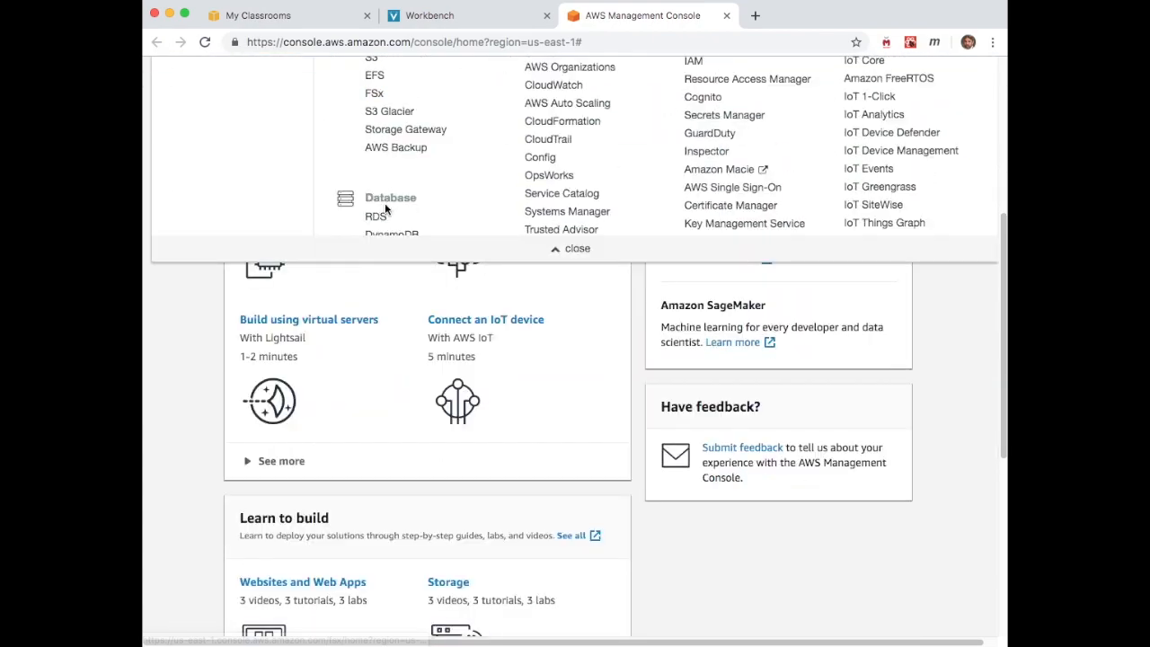
pyautogui.scroll(-2, 387, 207)
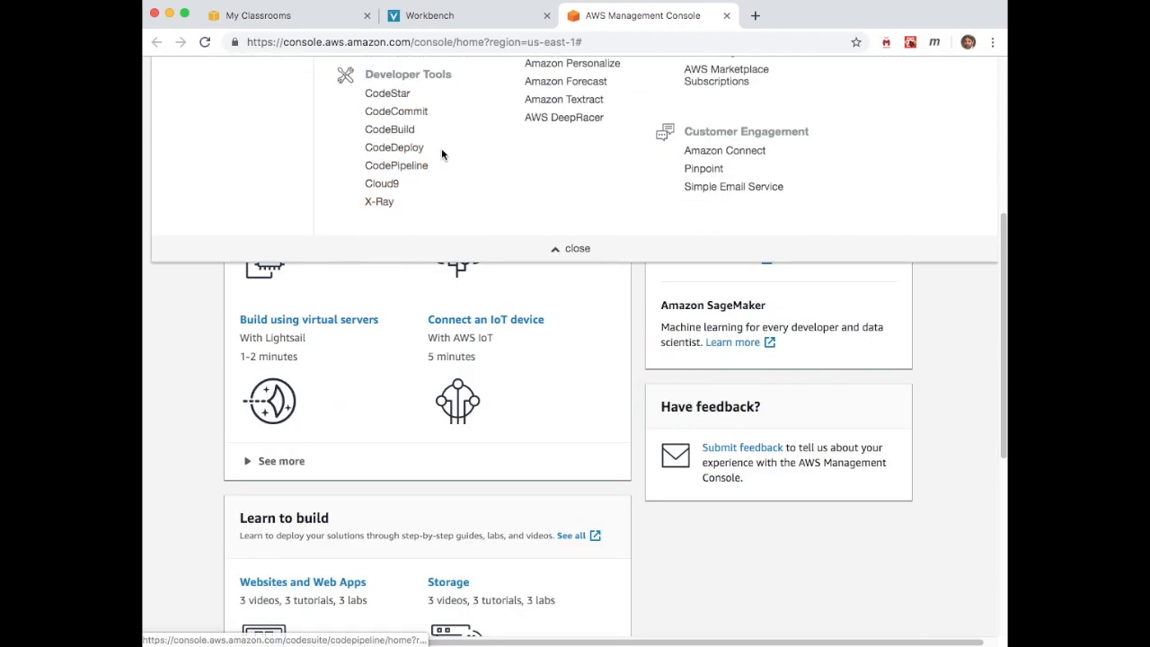
pyautogui.scroll(5, 441, 148)
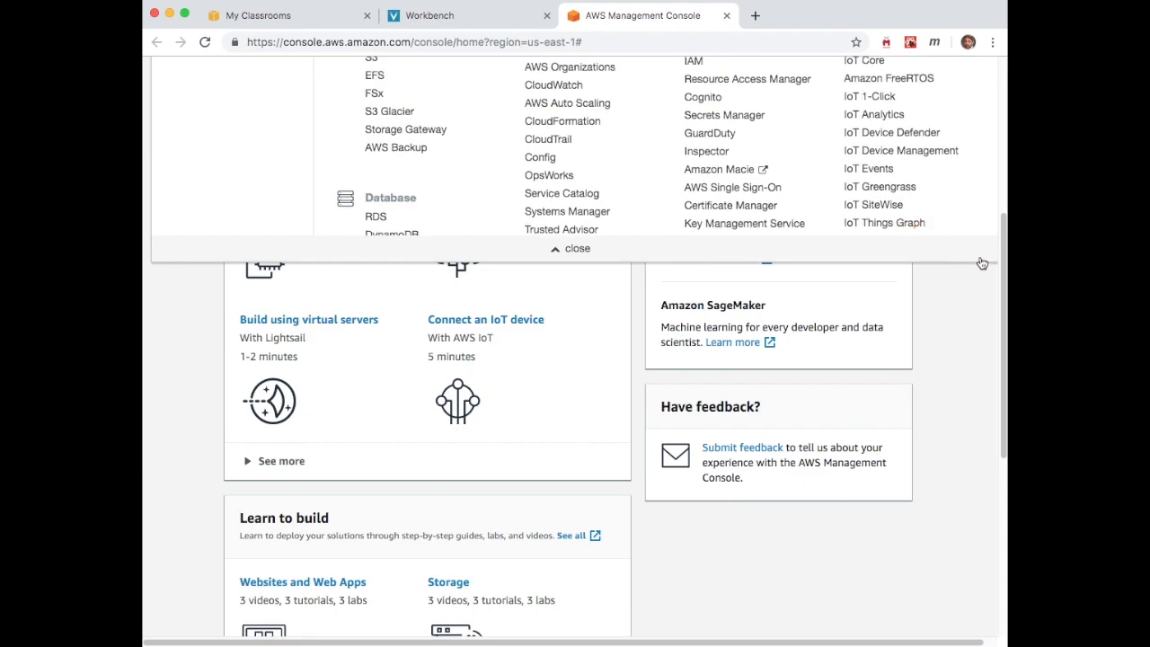
pyautogui.moveTo(1005, 269); pyautogui.dragTo(1004, 84)
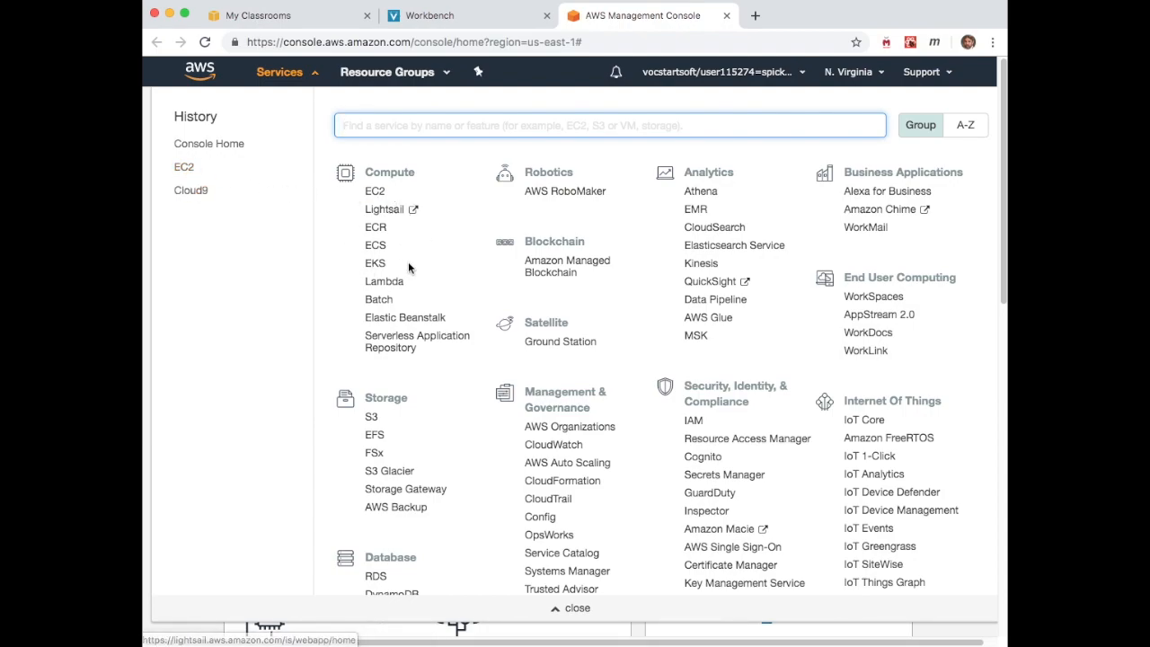
pyautogui.click(184, 170)
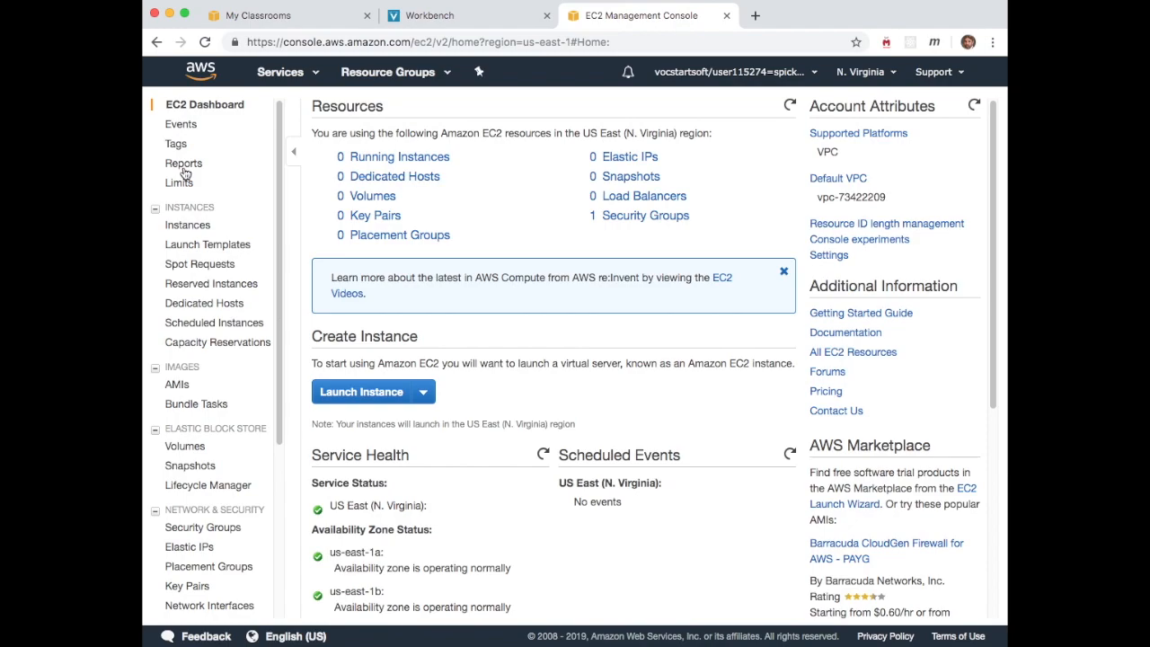
# Start launching an EC2 instance, search the community AMIs for "uindy" and select the UINDY C9 AMI.
pyautogui.scroll(-5, 377, 229)
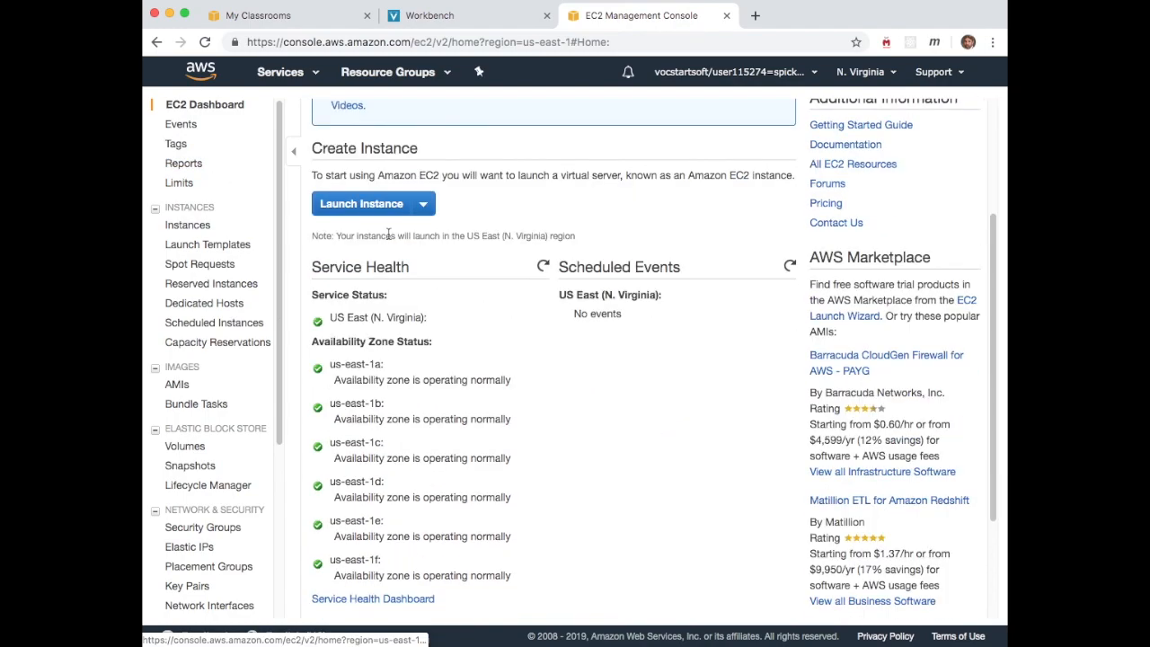
pyautogui.click(370, 204)
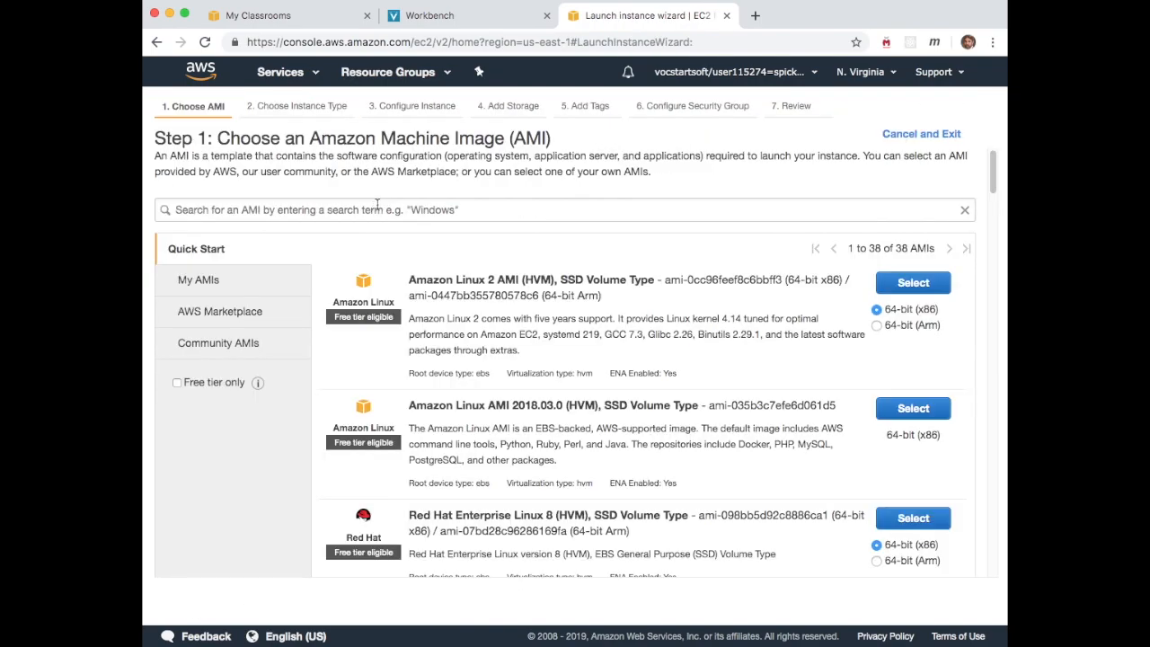
pyautogui.click(254, 347)
pyautogui.click(259, 214)
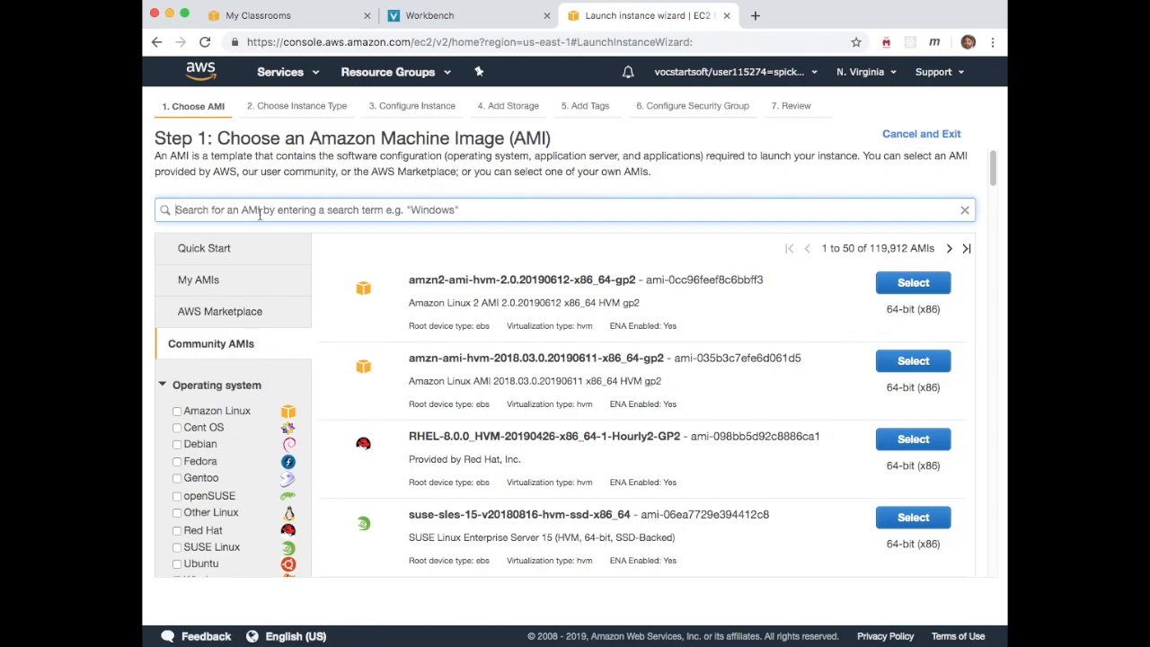
pyautogui.write('uindy')
pyautogui.press('Return')
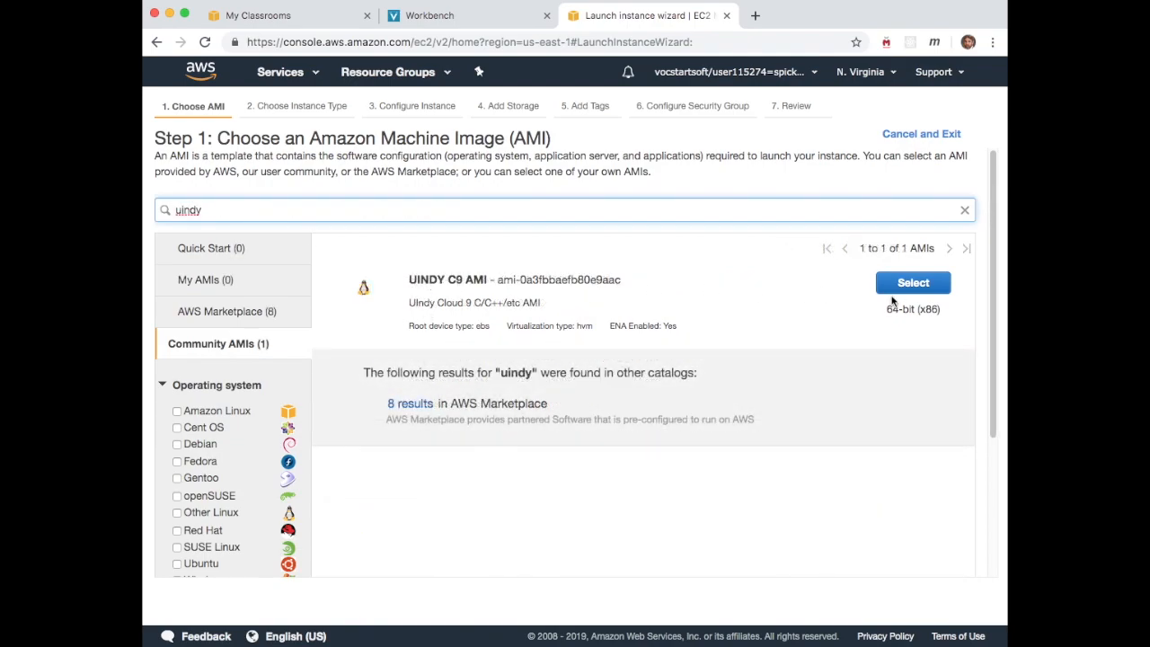
pyautogui.click(905, 288)
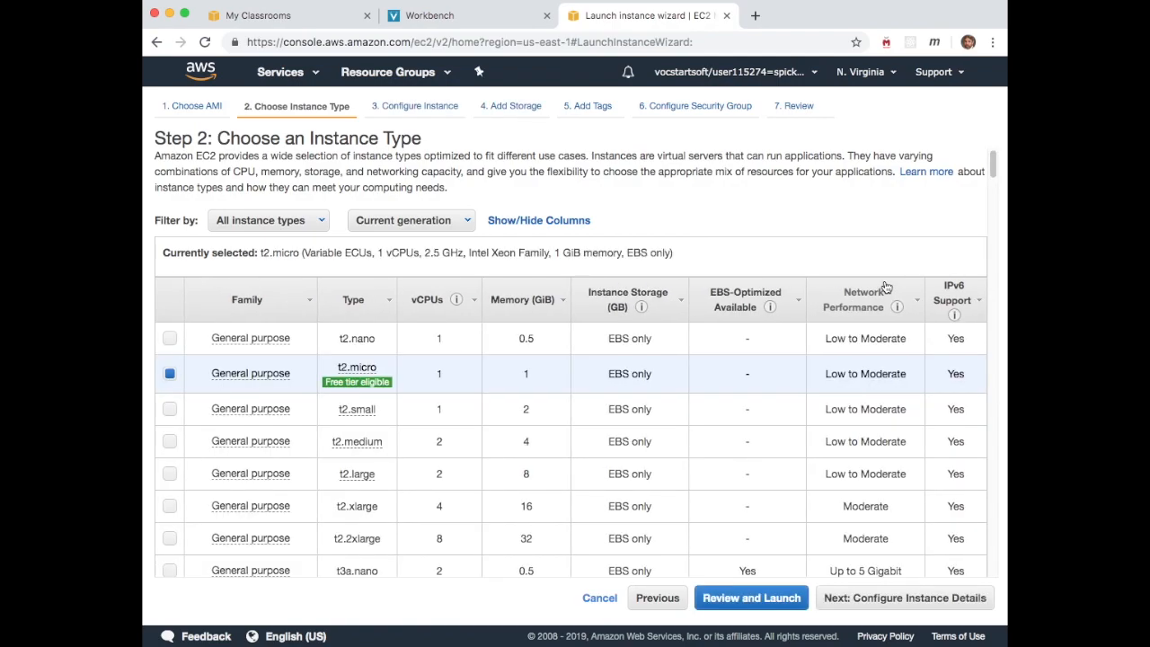
# Look through the instance types, keep t2.micro and proceed to the launch review.
pyautogui.scroll(-2, 819, 357)
pyautogui.scroll(-2, 603, 325)
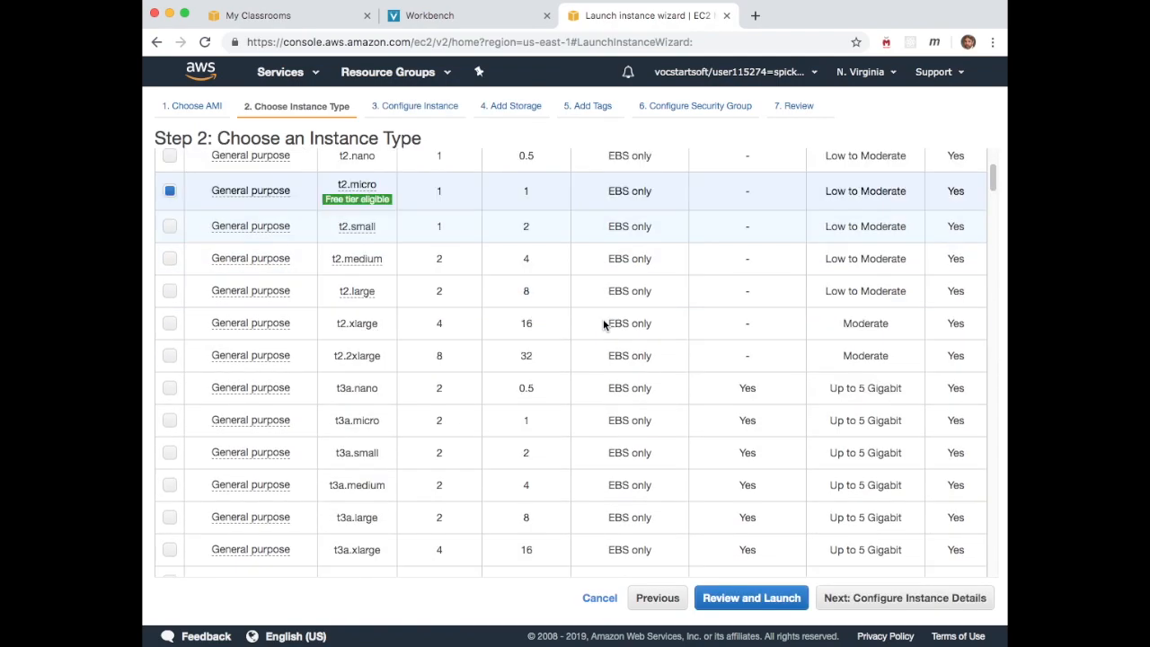
pyautogui.scroll(-10, 603, 324)
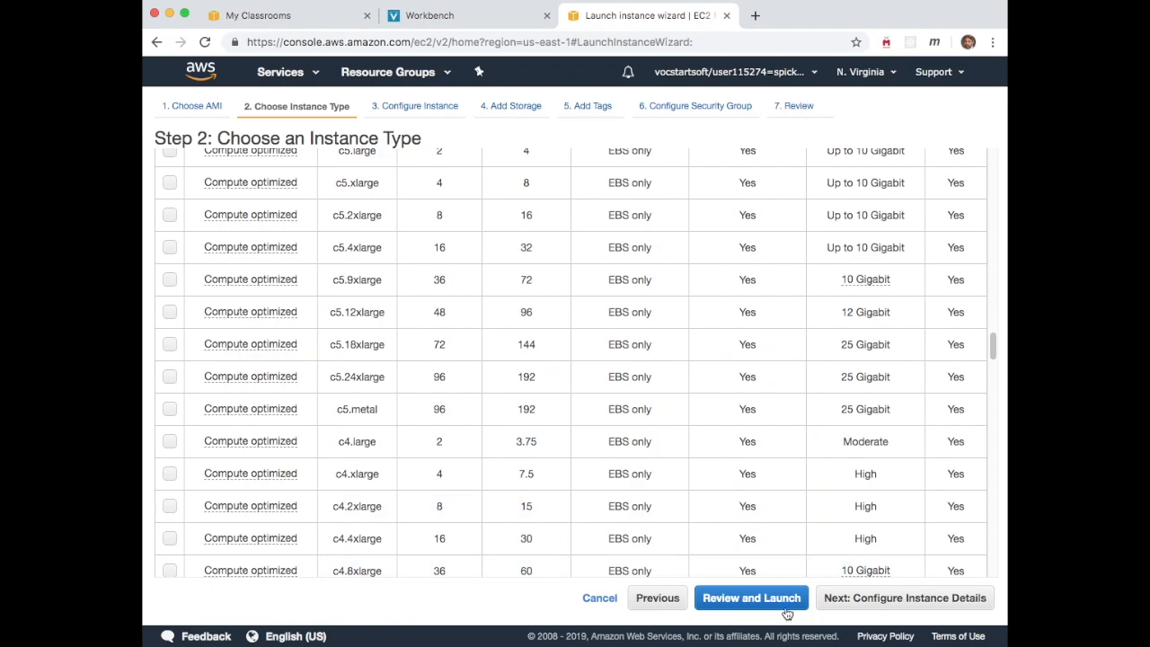
pyautogui.click(794, 612)
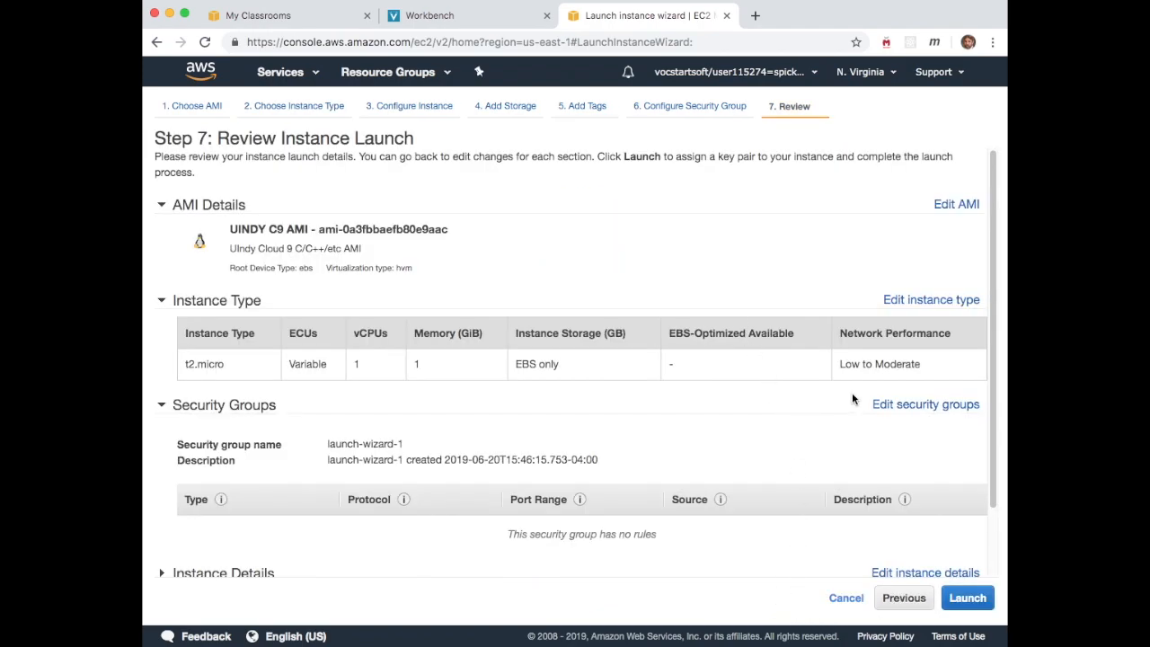
# Add a custom TCP rule for port 9090 with source Anywhere to the new security group and return to the review.
pyautogui.click(918, 406)
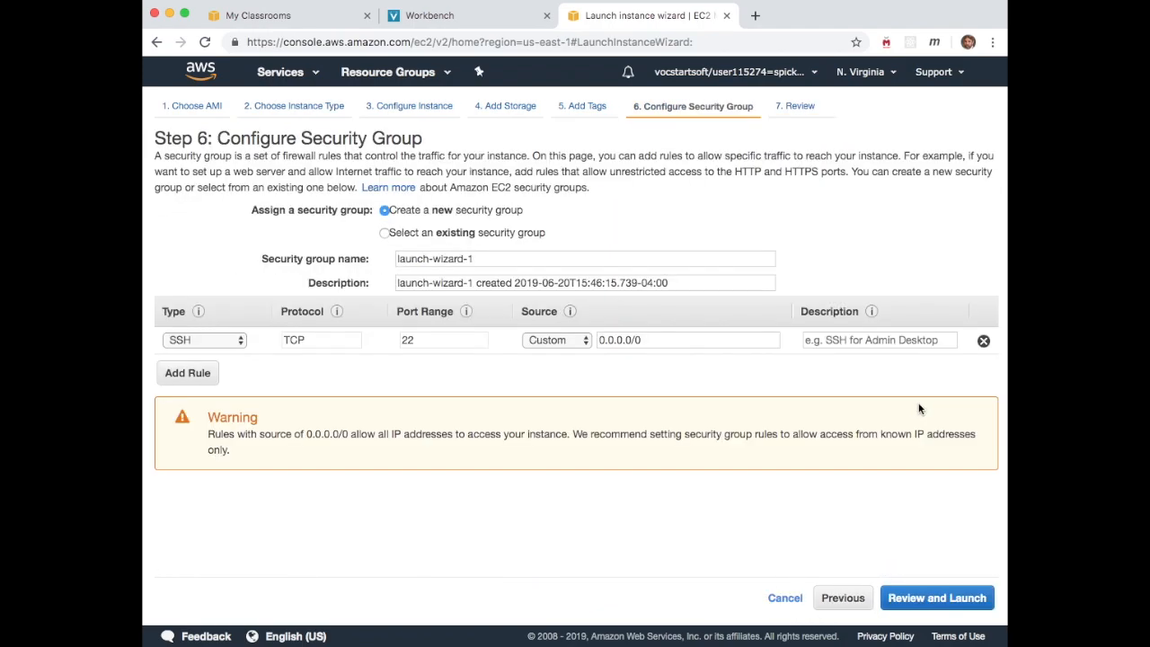
pyautogui.click(191, 375)
pyautogui.click(428, 369)
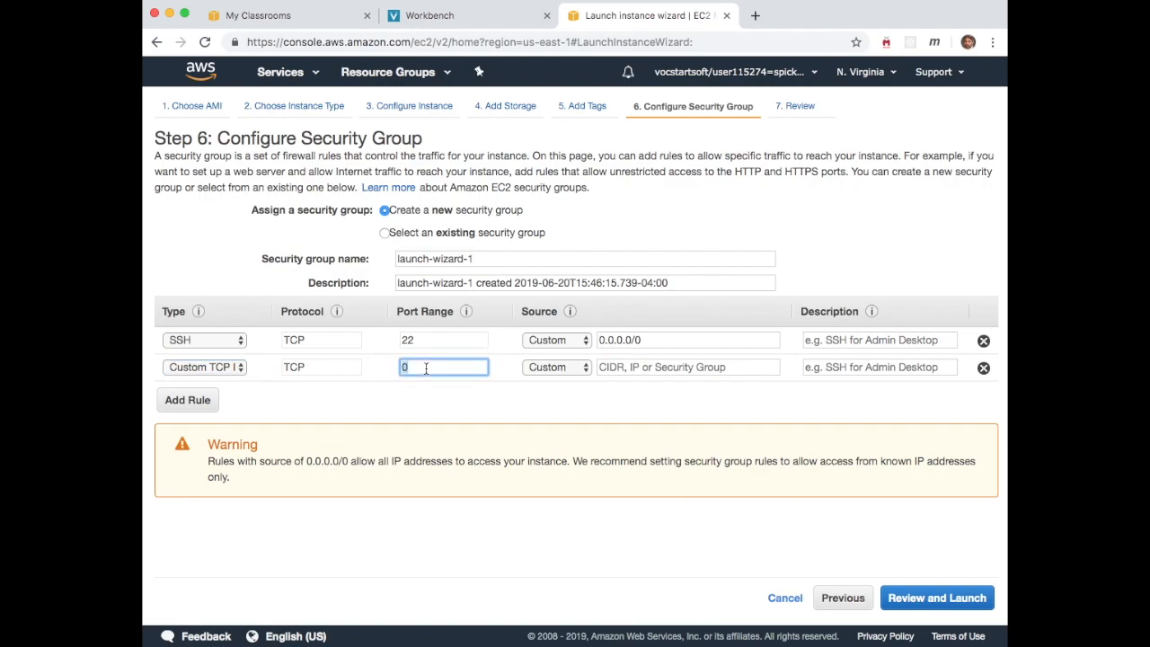
pyautogui.write('9090')
pyautogui.press('Tab')
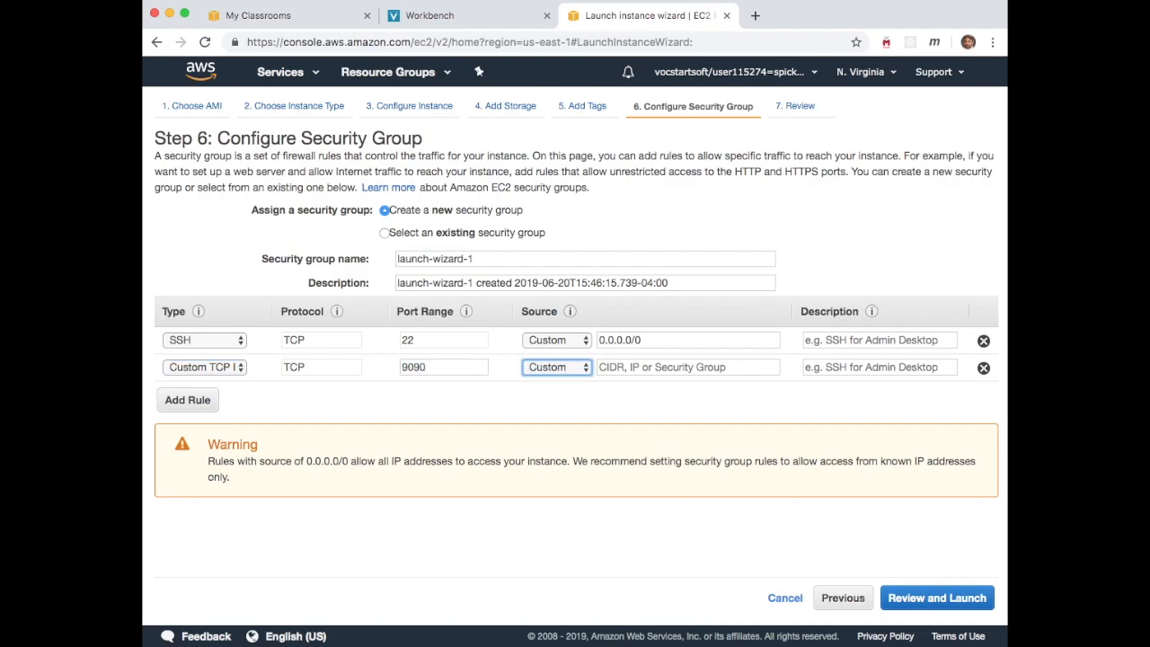
pyautogui.click(566, 369)
pyautogui.click(562, 382)
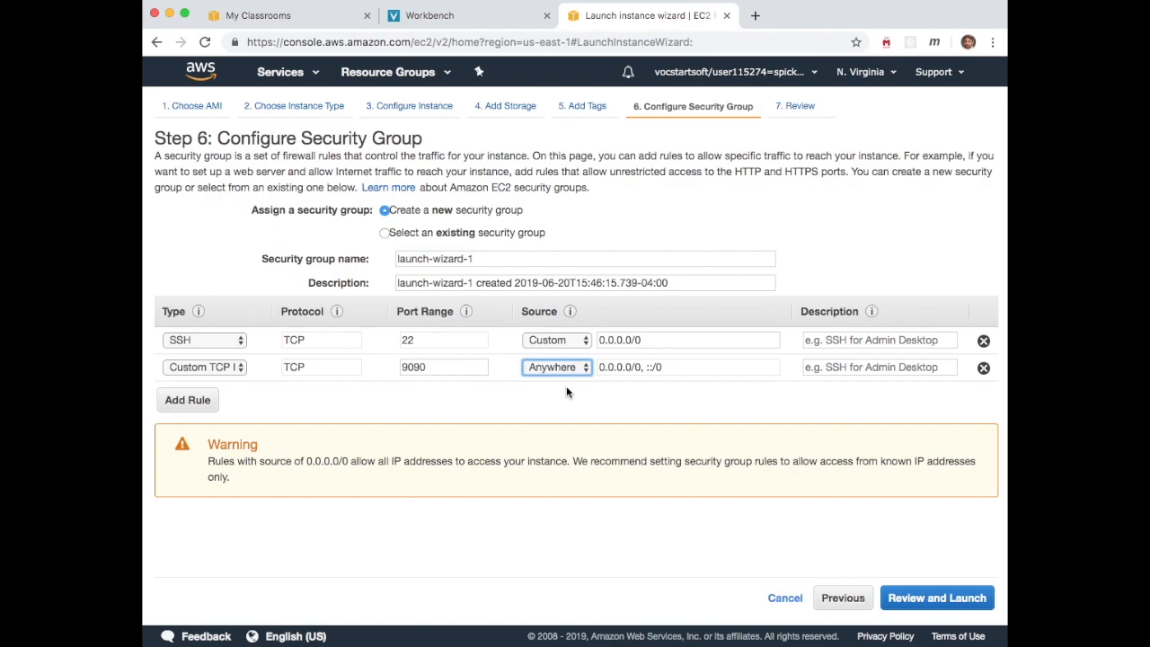
pyautogui.click(911, 595)
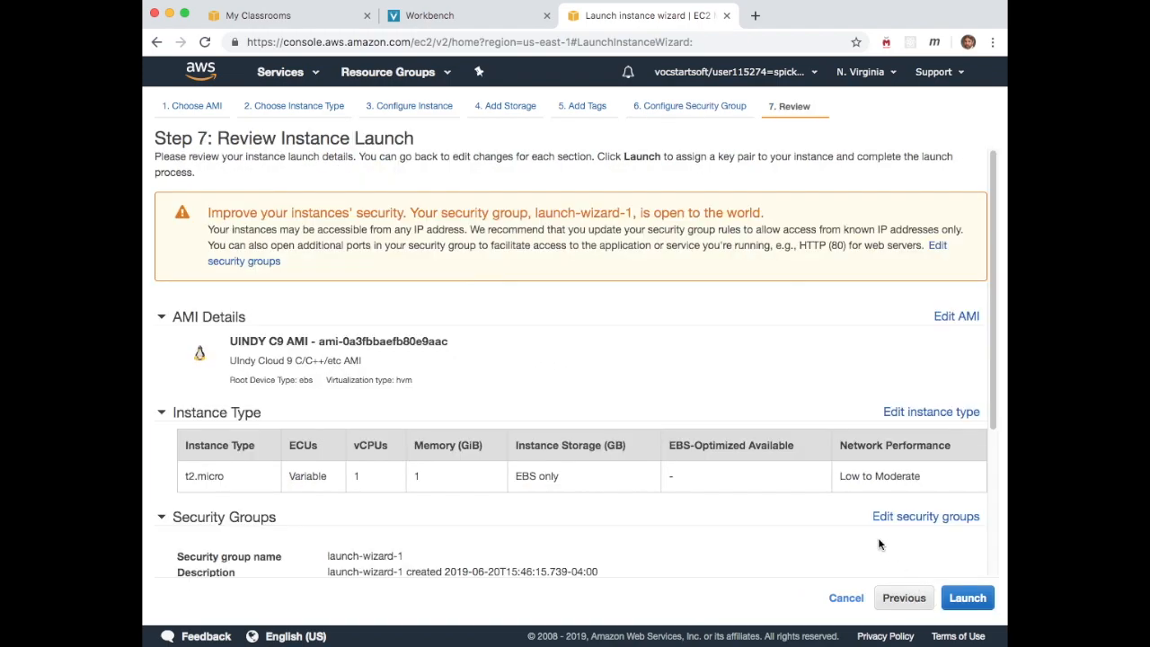
# Launch the instance with a new key pair named uindy-cloud9, downloading its private key file.
pyautogui.scroll(-5, 826, 513)
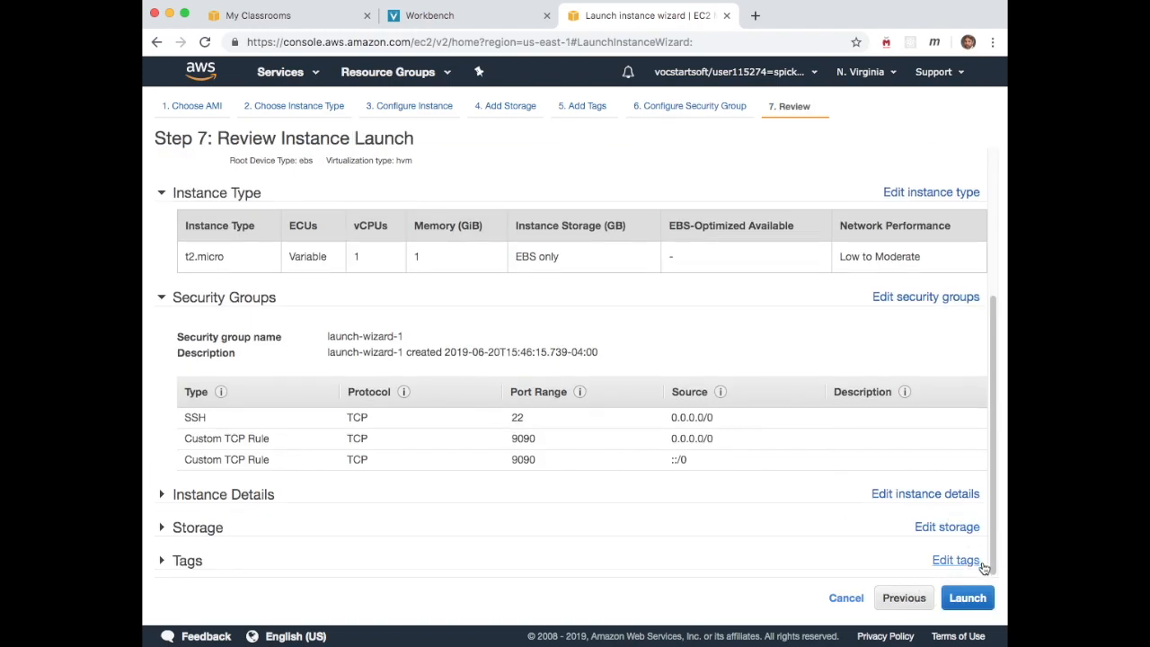
pyautogui.click(967, 597)
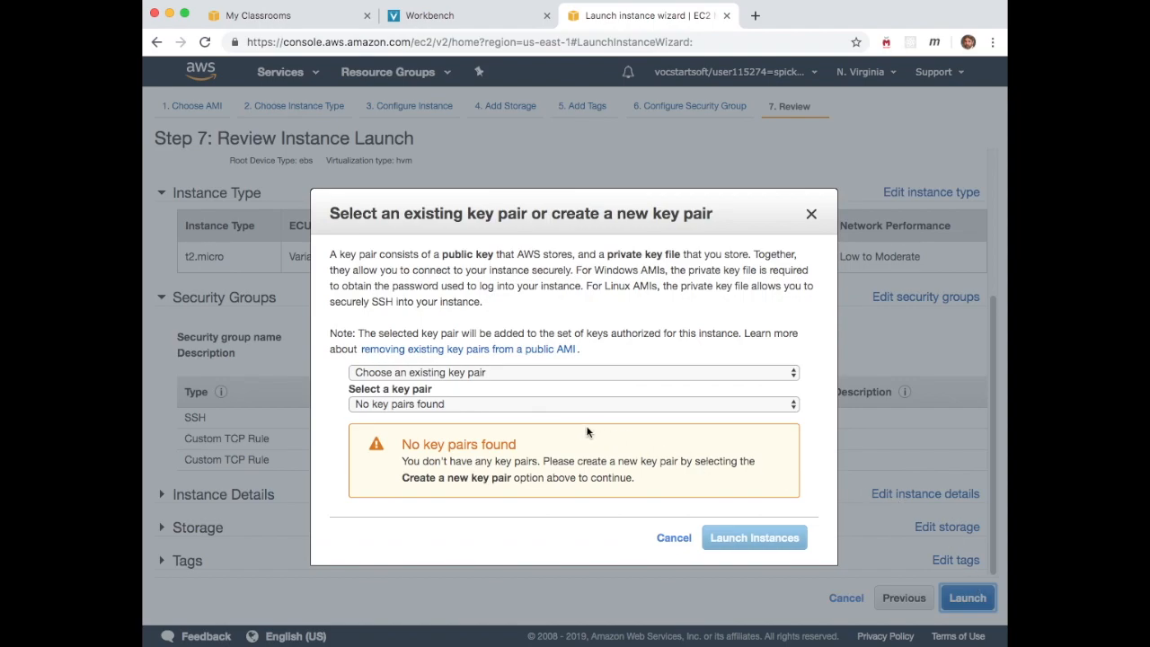
pyautogui.click(464, 372)
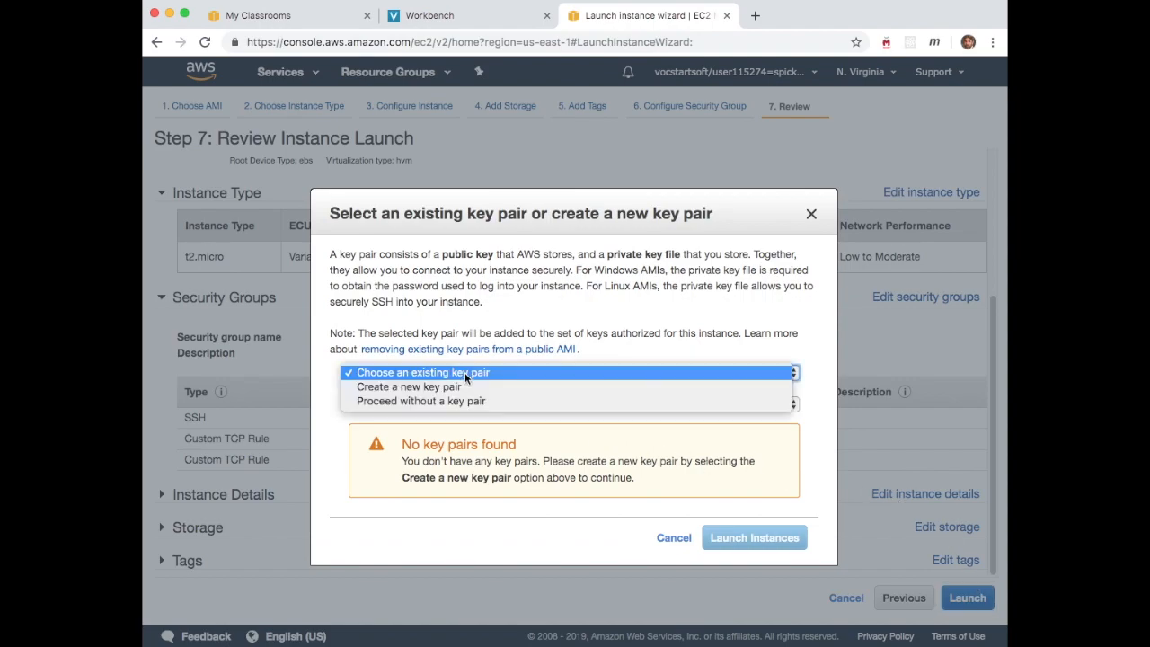
pyautogui.click(465, 386)
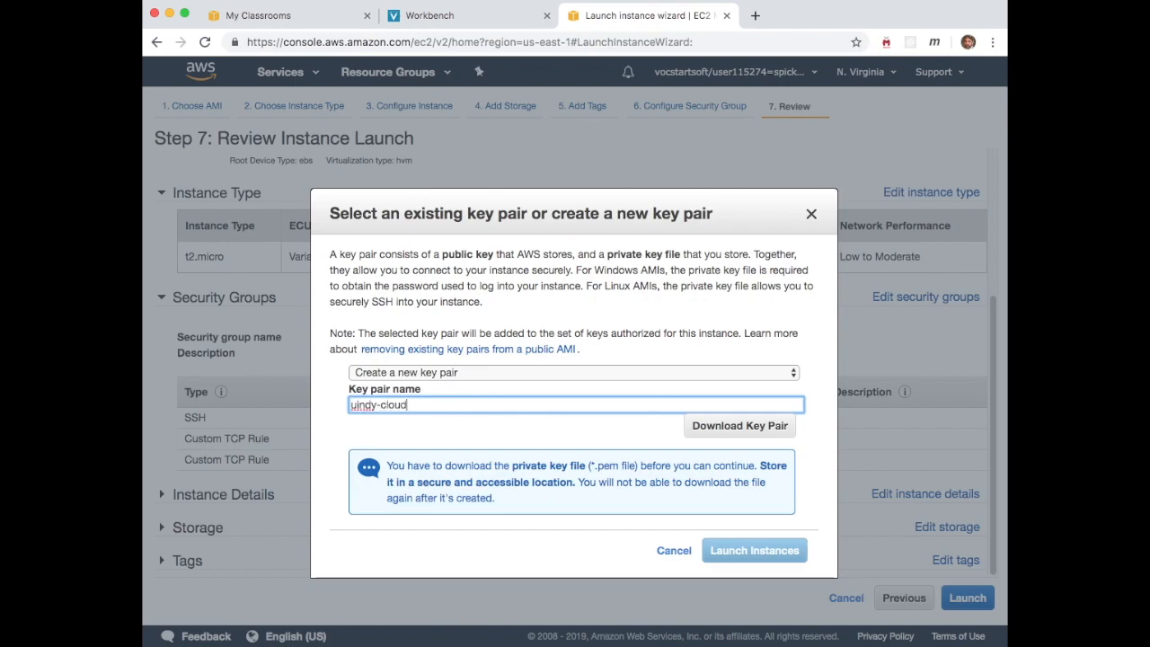
pyautogui.click(740, 425)
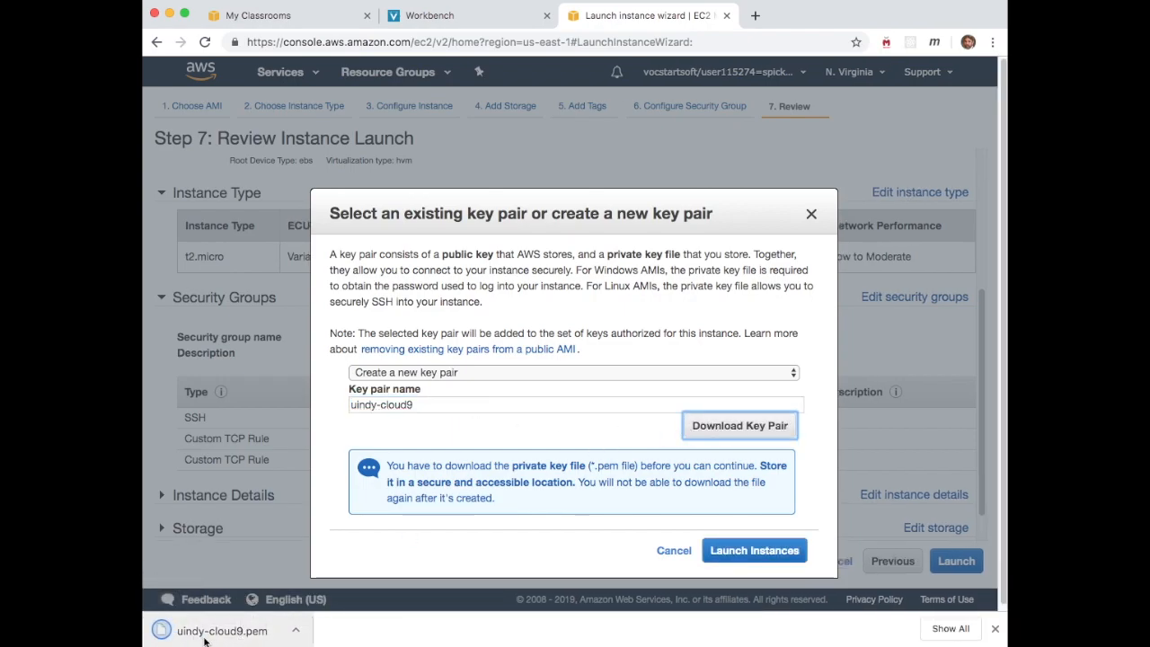
pyautogui.click(746, 551)
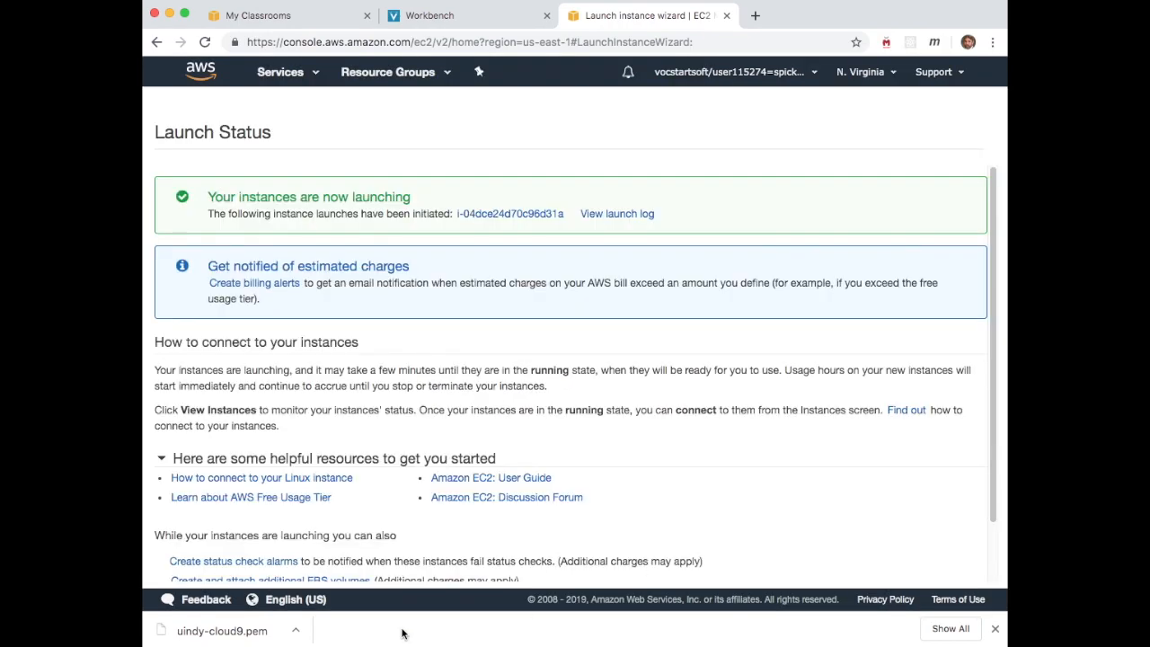
# Show the downloaded uindy-cloud9.pem in its folder, then switch to Terminal and set the file's permissions with chmod 400.
pyautogui.click(295, 630)
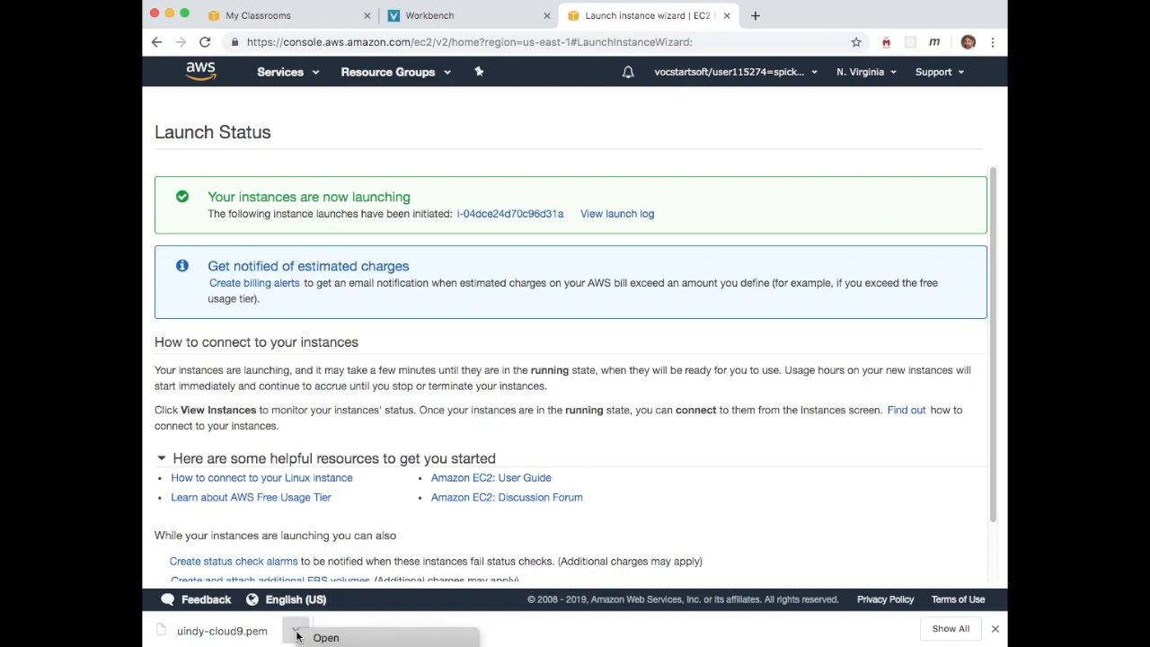
pyautogui.click(350, 646)
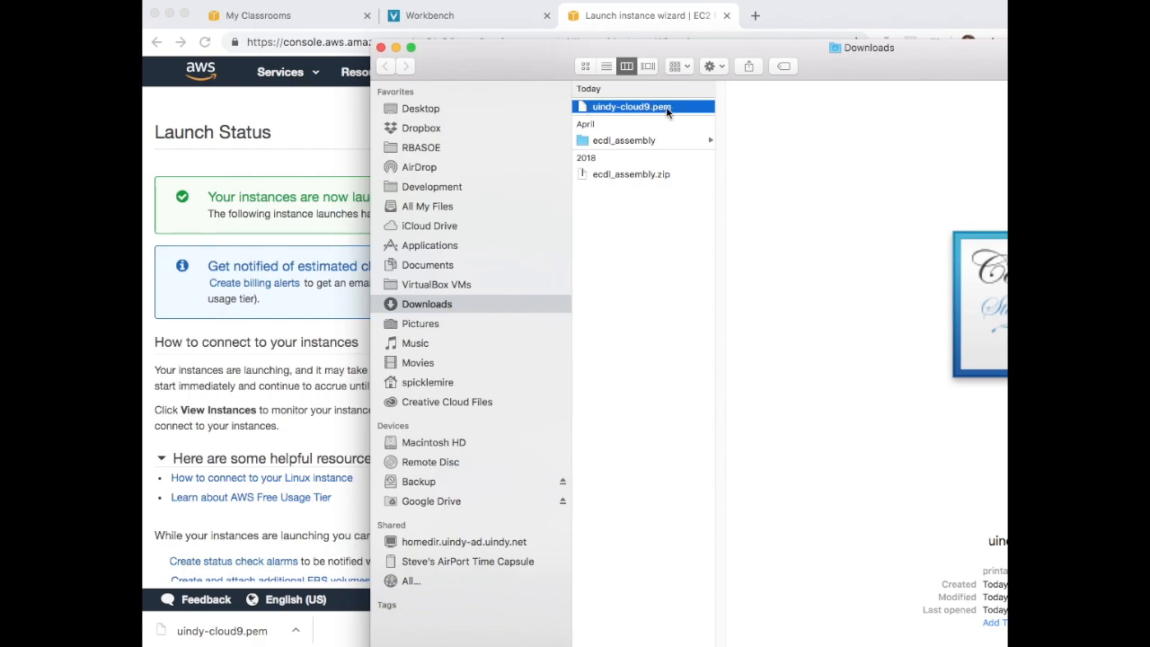
pyautogui.press('super+Tab')
pyautogui.press('super+Tab')
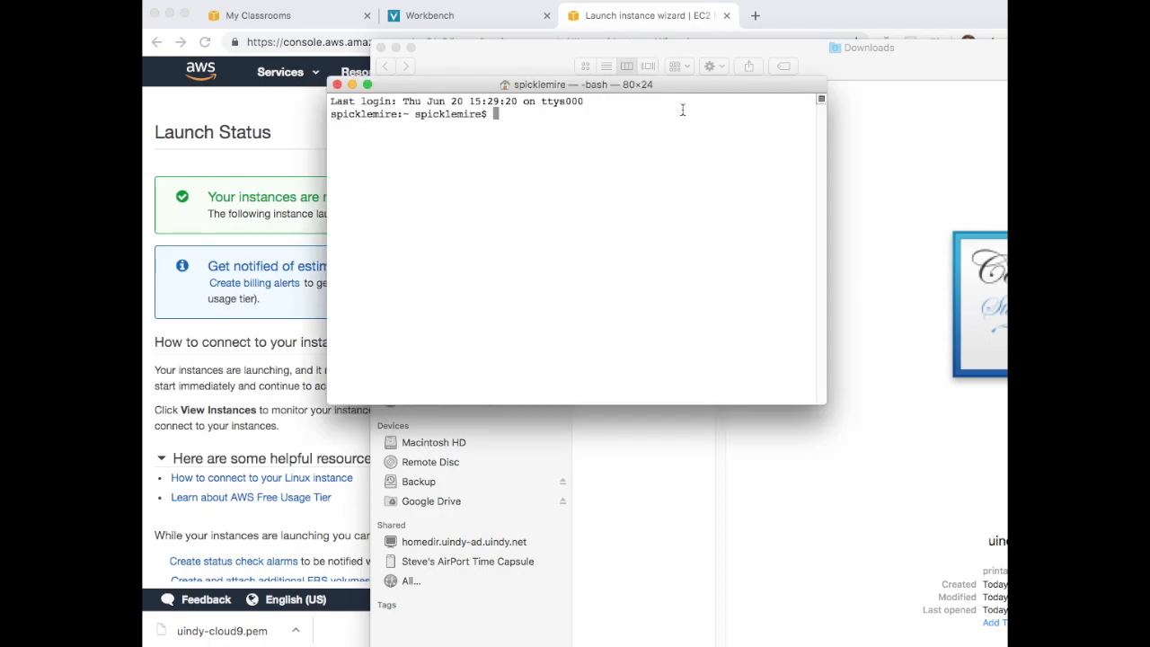
pyautogui.write('chmod 400 ~/Dow')
pyautogui.press('Tab')
pyautogui.write('uin')
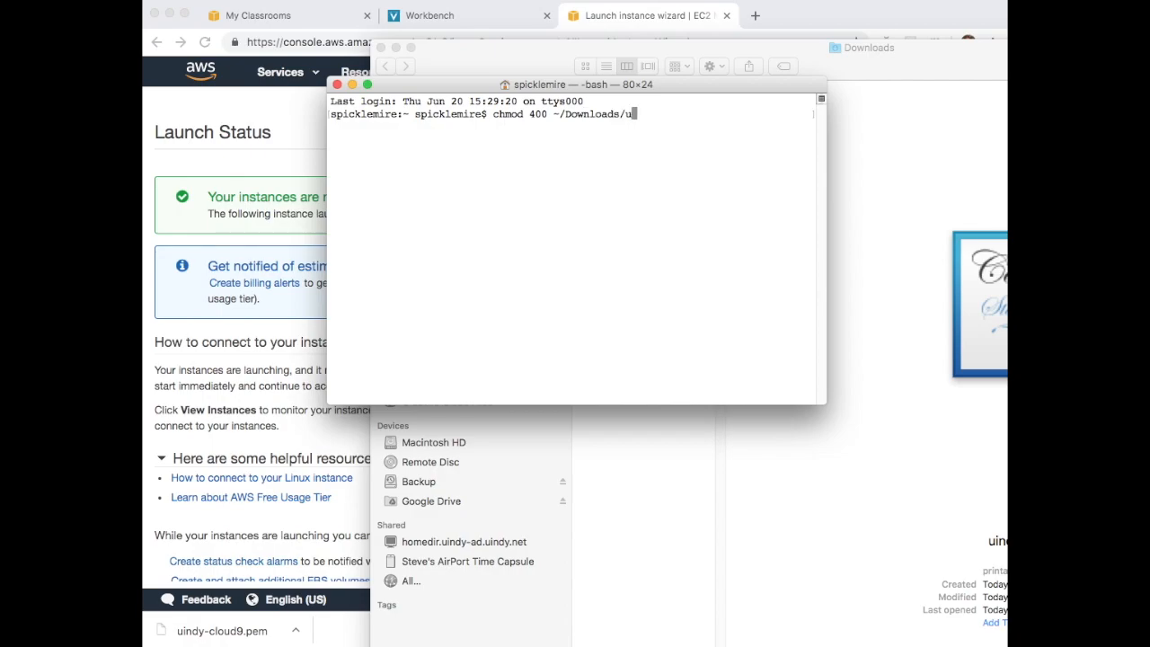
pyautogui.press('Tab')
pyautogui.press('Return')
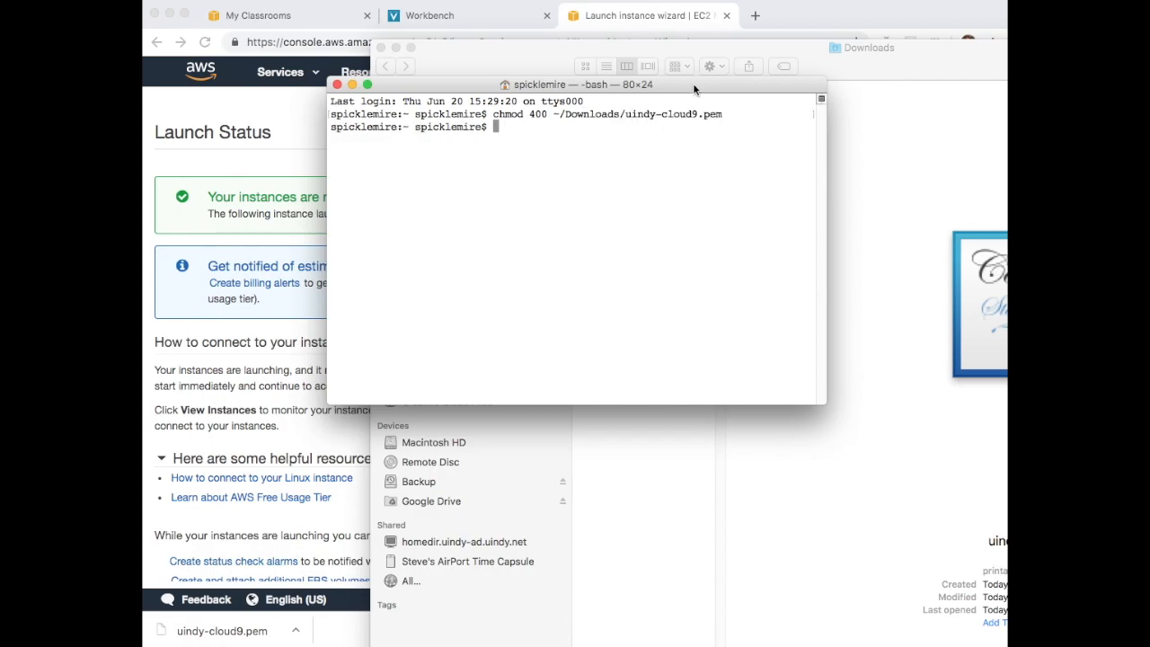
# Return to Chrome and open the list of EC2 instances from the launch status page.
pyautogui.moveTo(692, 87); pyautogui.dragTo(551, 128)
pyautogui.moveTo(532, 53); pyautogui.dragTo(397, 44)
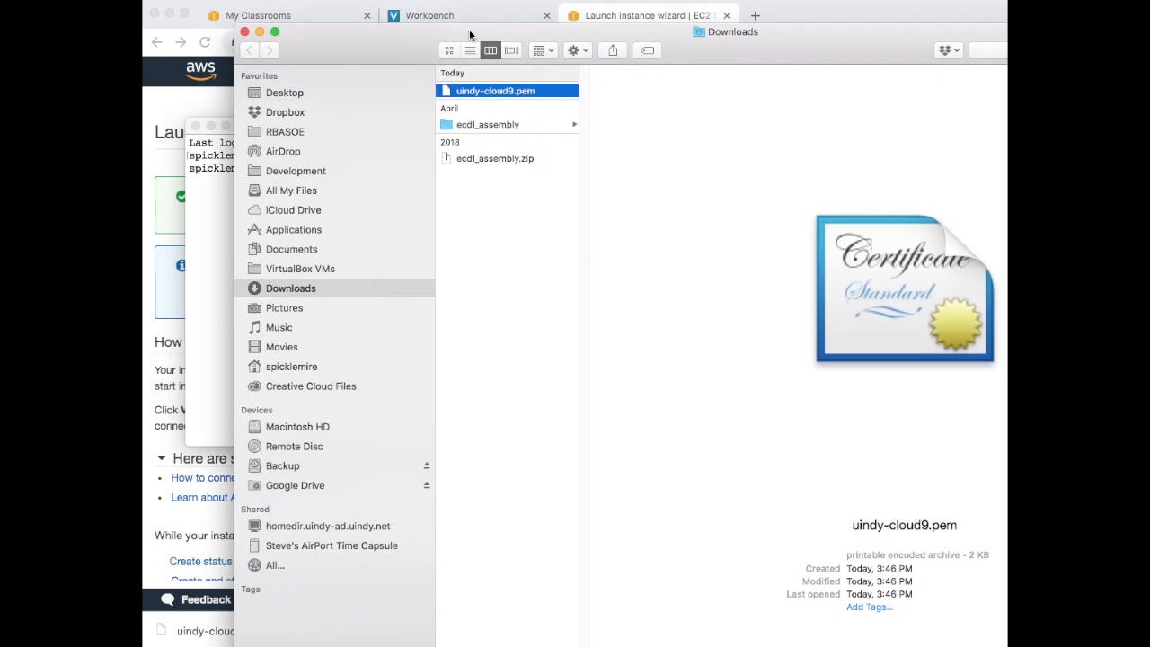
pyautogui.click(807, 15)
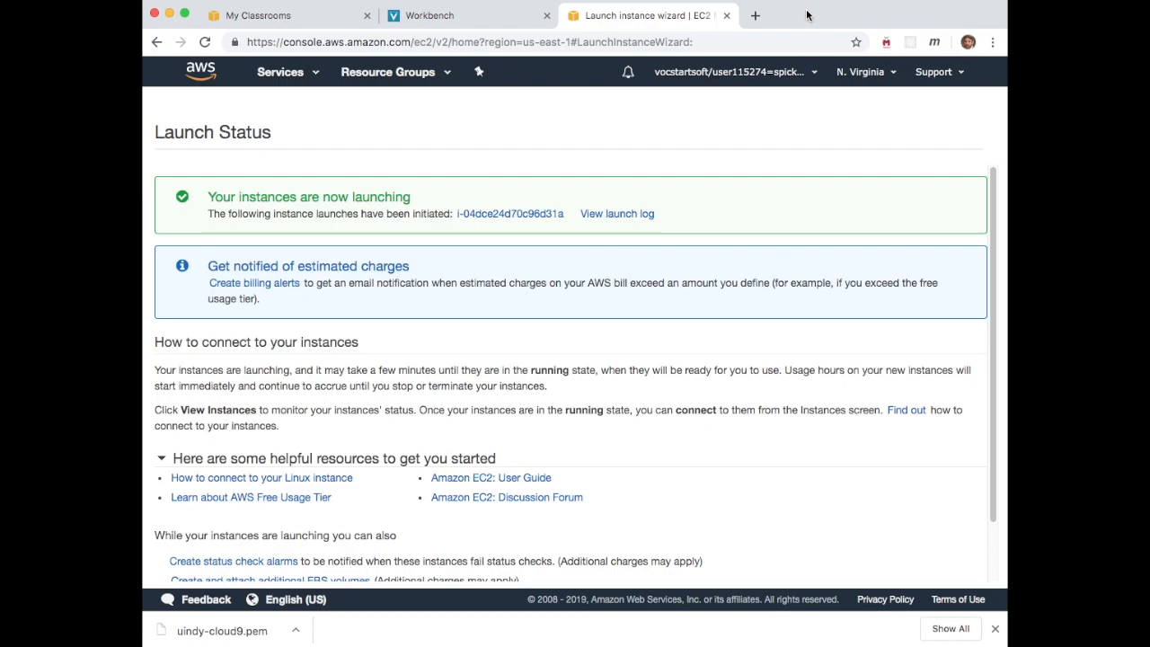
pyautogui.scroll(-2, 778, 199)
pyautogui.click(937, 572)
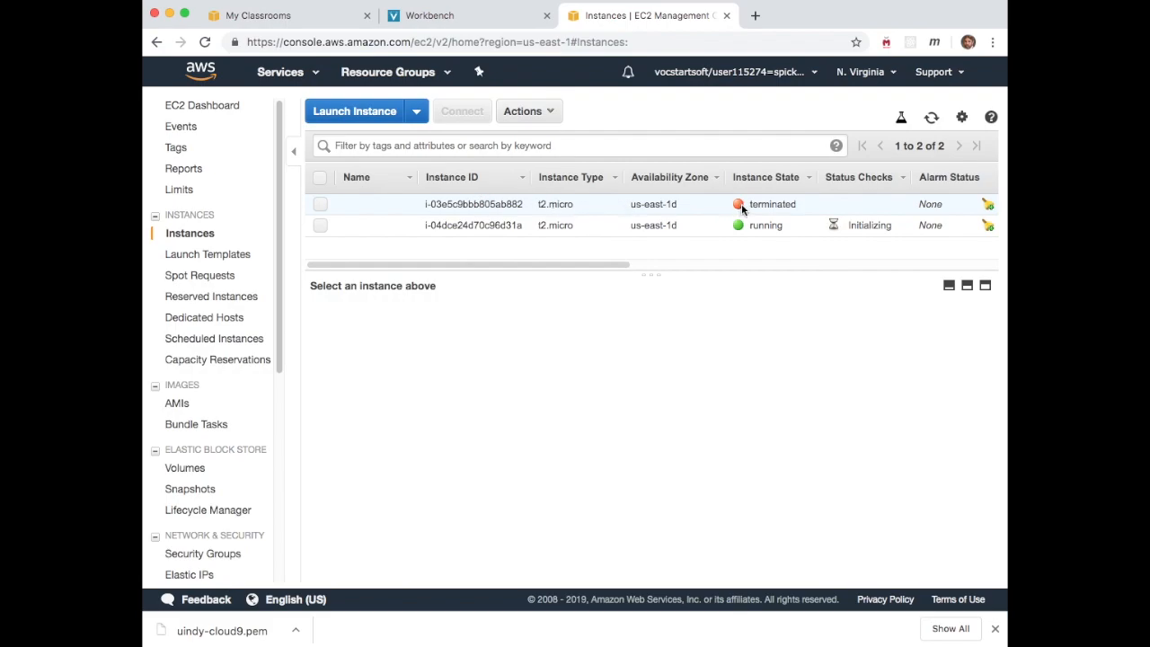
# Name the running instance cloud9.
pyautogui.click(398, 225)
pyautogui.click(398, 225)
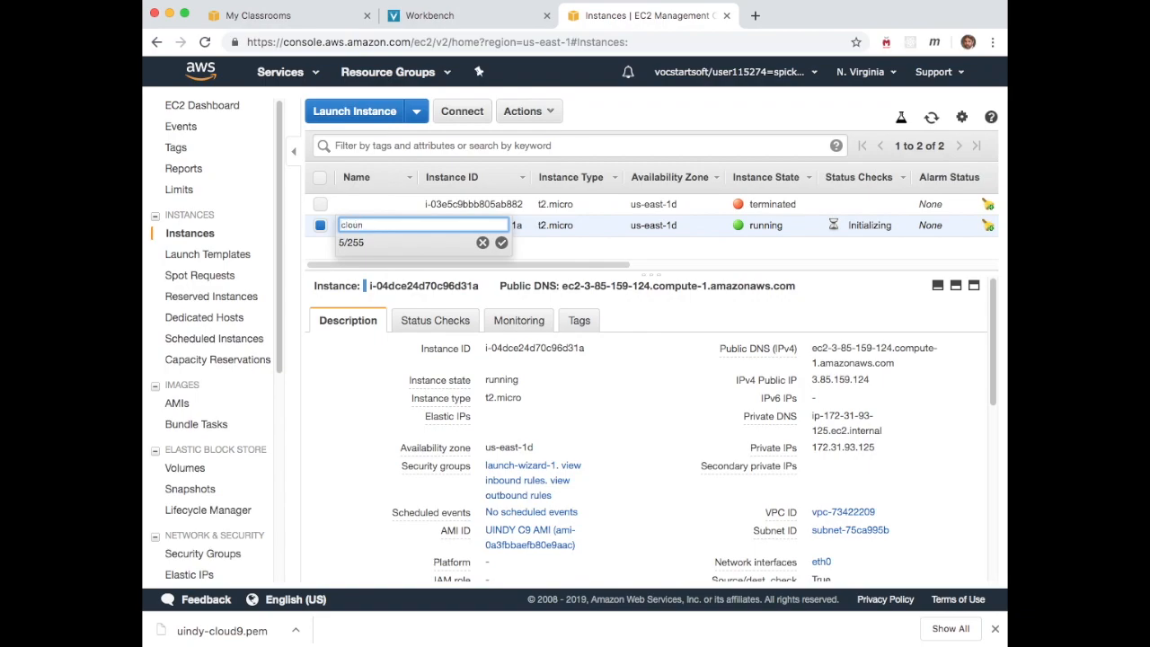
pyautogui.press('Return')
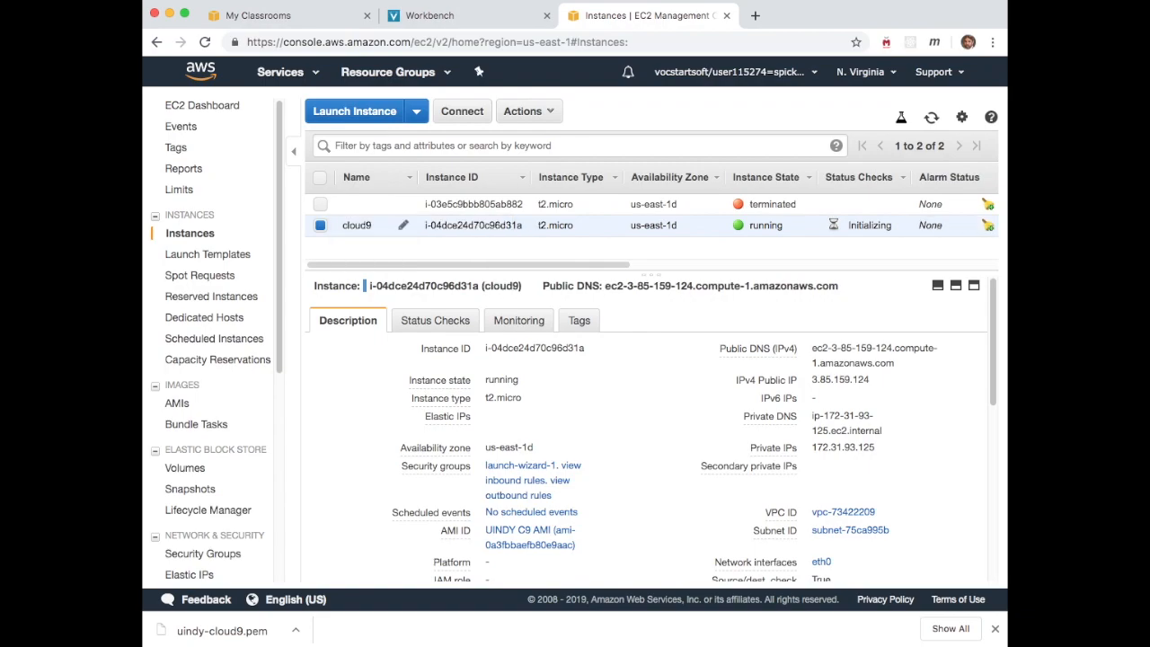
# Copy the cloud9 instance's IPv4 public IP address and switch to Terminal.
pyautogui.click(881, 381)
pyautogui.press('super+Tab')
pyautogui.press('super+Tab')
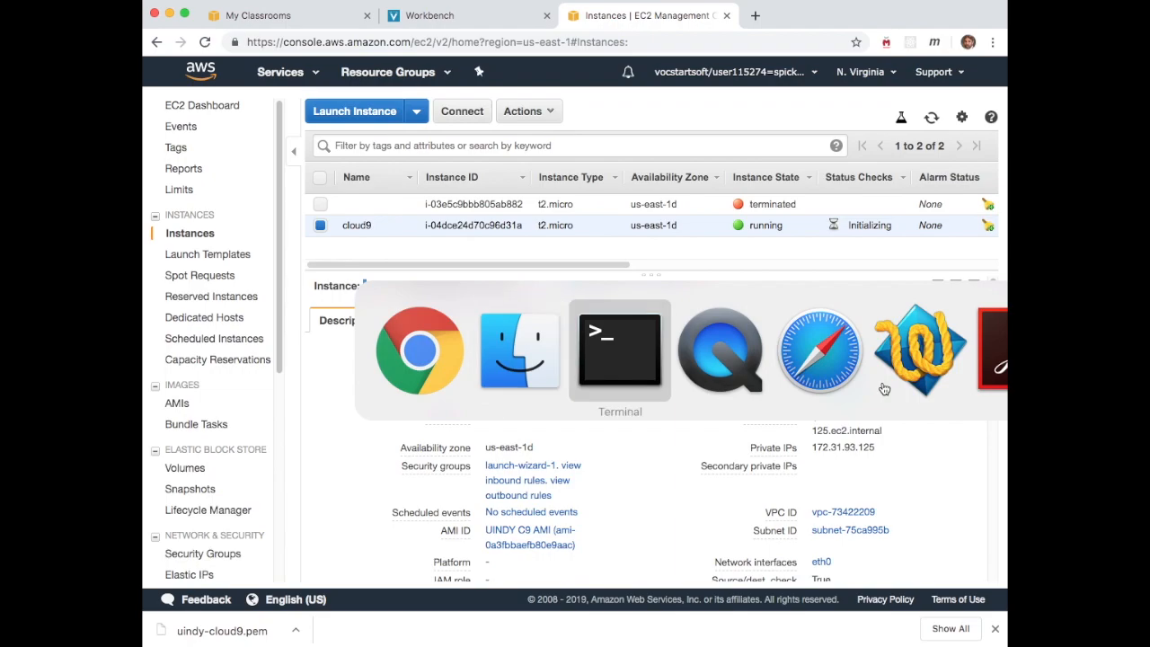
# Connect over SSH as ec2-user to 3.85.159.124 using ~/Downloads/uindy-cloud9.pem and accept the host's authenticity.
pyautogui.write('ssh ')
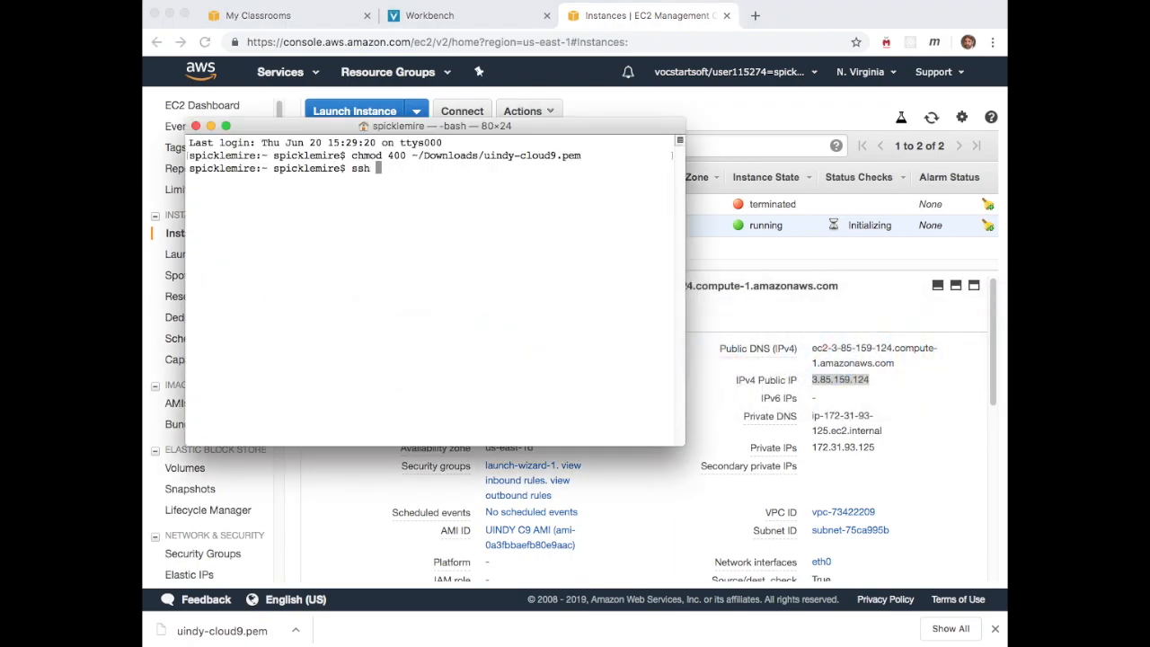
pyautogui.write('-i ~/Do')
pyautogui.press('Tab')
pyautogui.write('uin')
pyautogui.press('Tab')
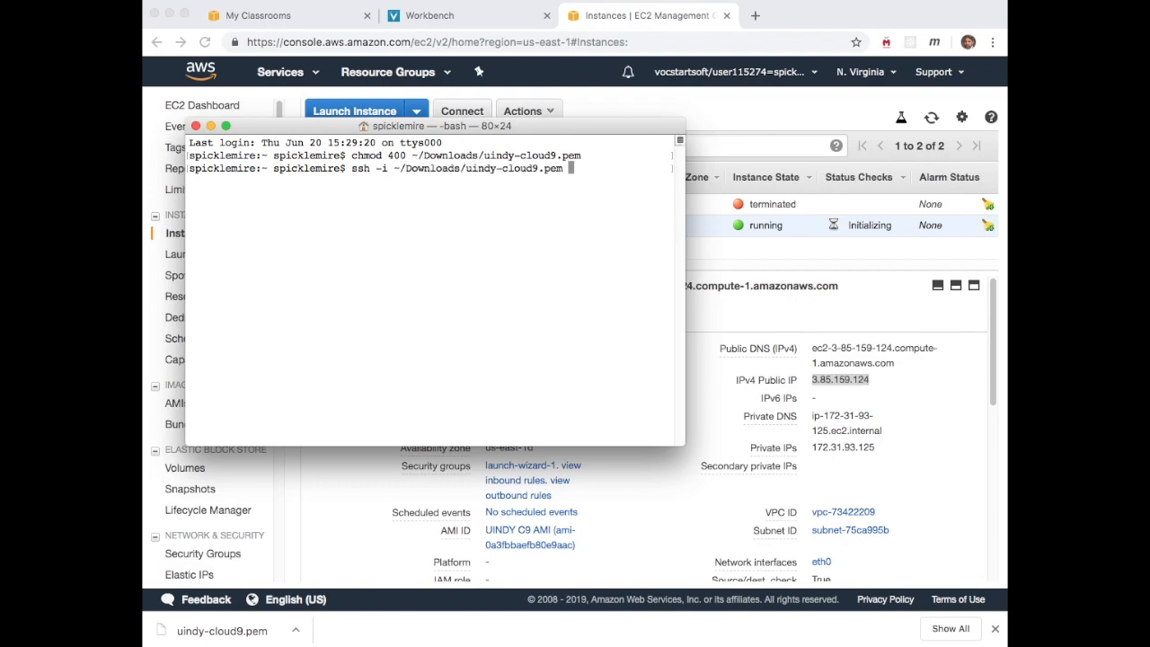
pyautogui.moveTo(679, 440); pyautogui.dragTo(934, 457)
pyautogui.write('ec2-us')
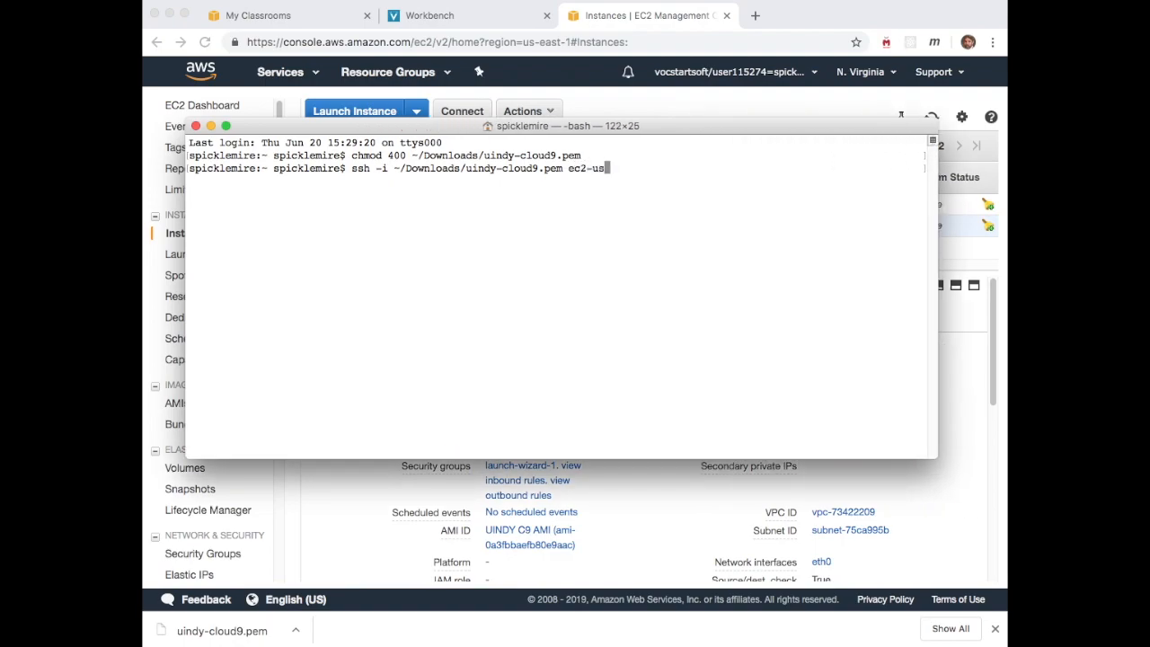
pyautogui.write('er@3.85.159.124')
pyautogui.press('Return')
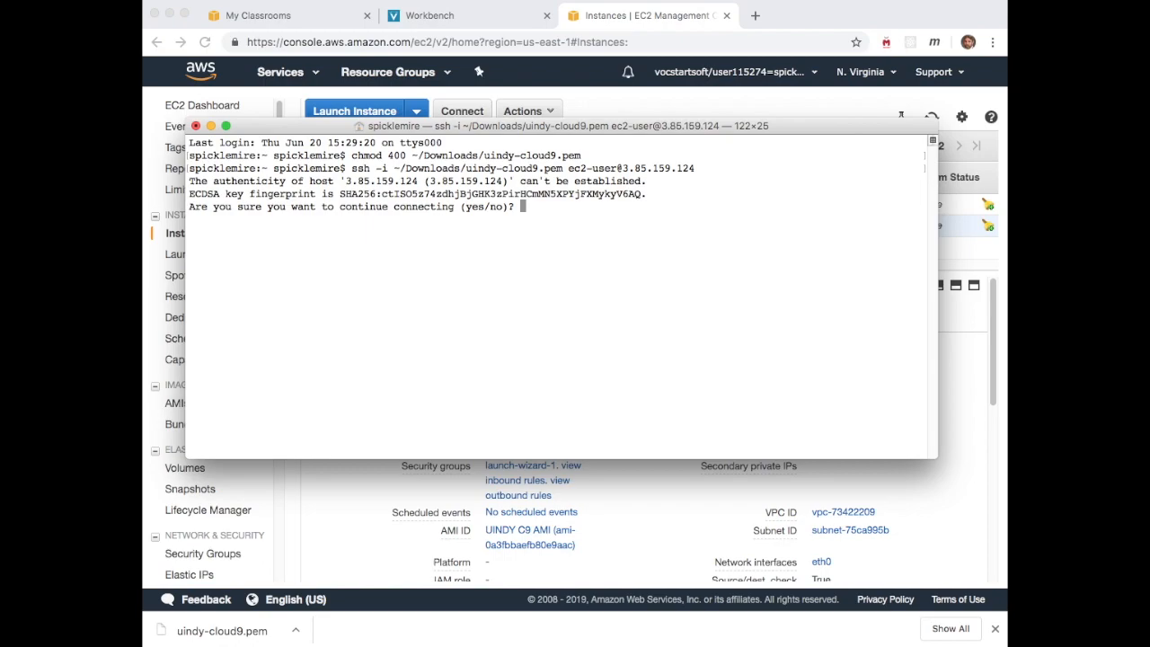
pyautogui.write('yes')
pyautogui.press('Return')
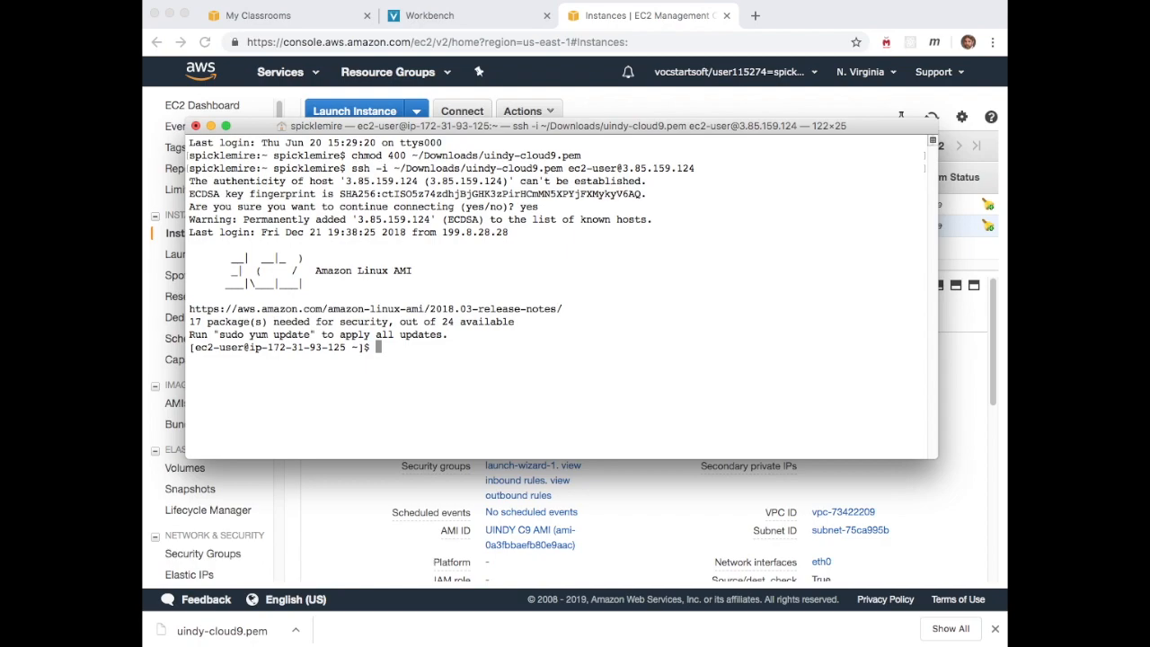
# List all Docker containers and open an interactive bash shell in the cloud9 container.
pyautogui.write('docker ps -a')
pyautogui.press('Return')
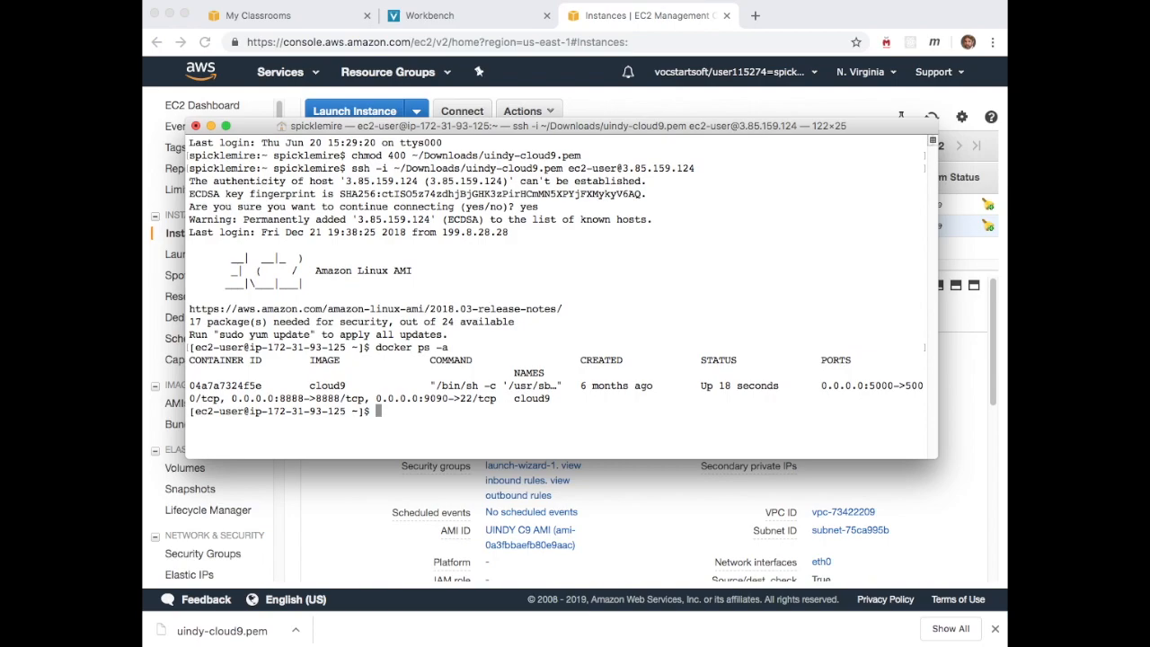
pyautogui.write('docker exec -it clou')
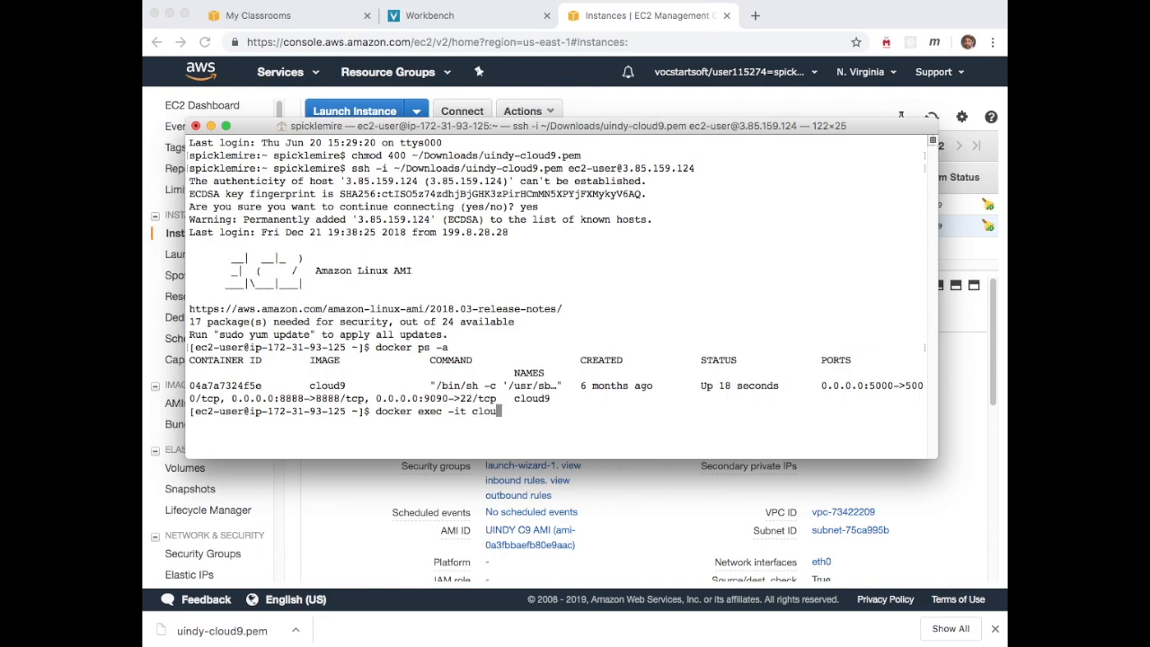
pyautogui.write('d9 bash')
pyautogui.press('Return')
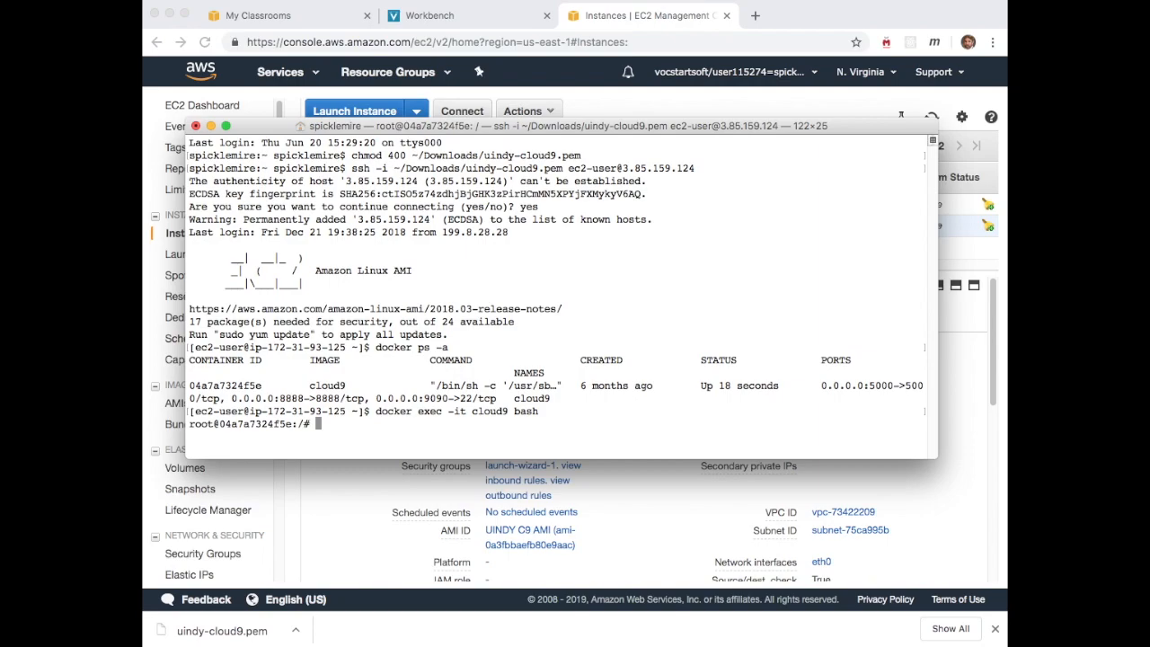
# Switch to the ubuntu user's login shell and list all files in its home directory with ls -la.
pyautogui.write('su - ubuntu')
pyautogui.press('Return')
pyautogui.write('ls -la')
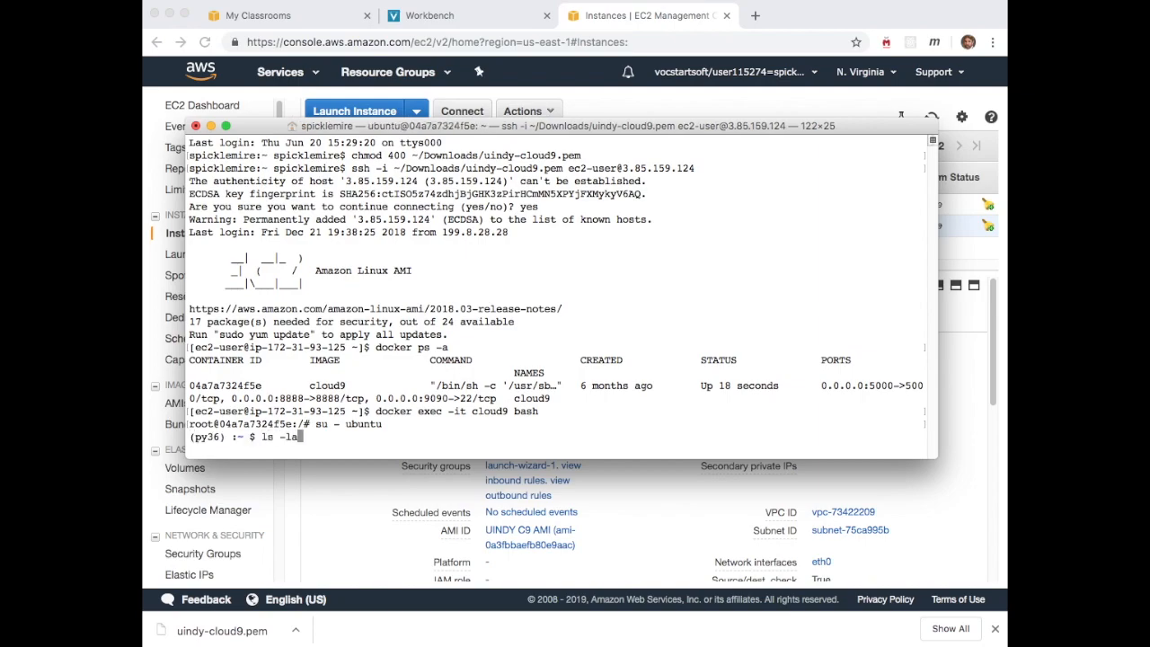
pyautogui.press('Return')
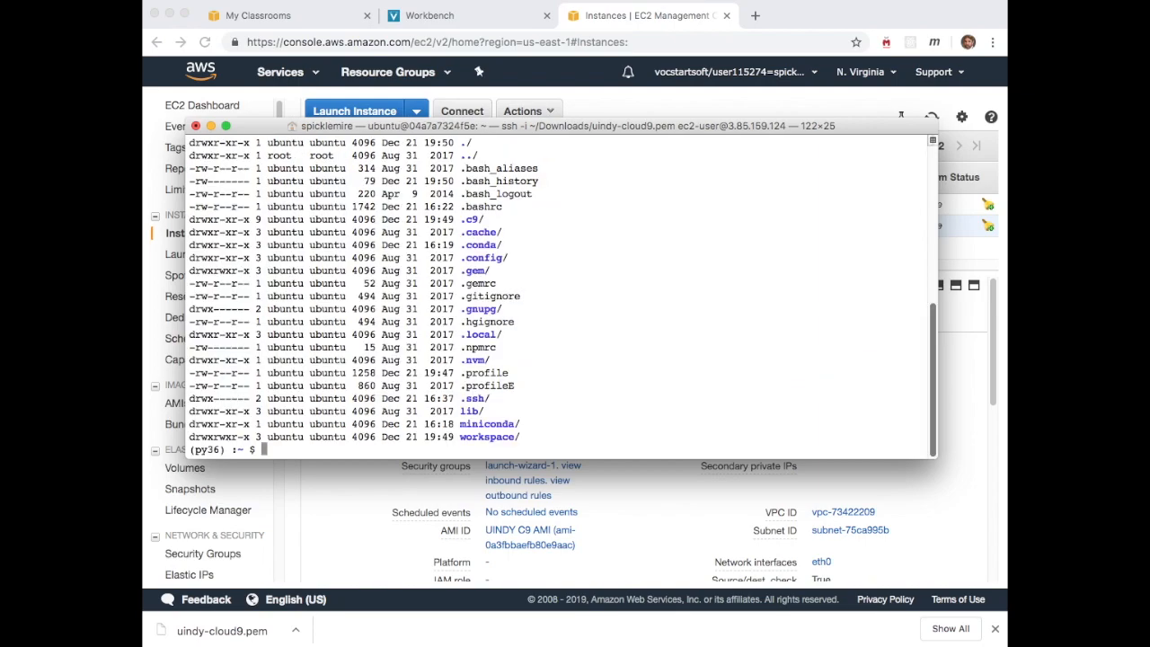
# List the contents of the workspace/ directory with ls -ls.
pyautogui.write('ls -la')
pyautogui.press('BackSpace')
pyautogui.press('BackSpace')
pyautogui.press('BackSpace')
pyautogui.write('-ls workspace/')
pyautogui.press('Return')
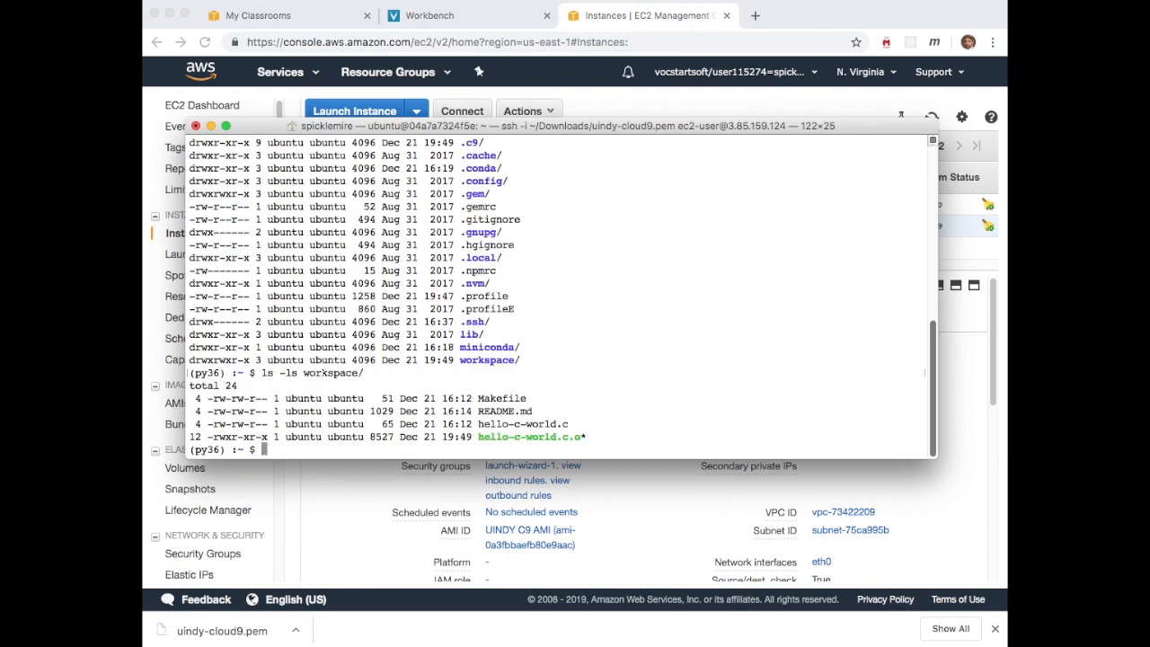
# Switch to Chrome, open the AWS Cloud9 service and start creating a new environment.
pyautogui.press('super+Tab')
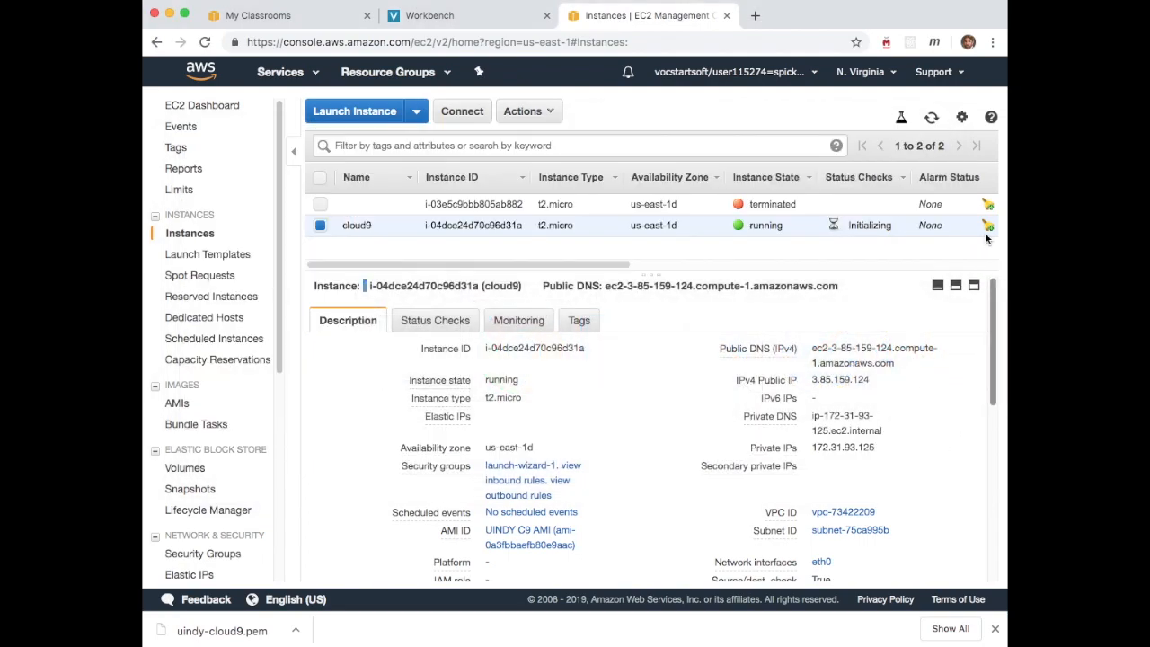
pyautogui.click(293, 77)
pyautogui.click(199, 194)
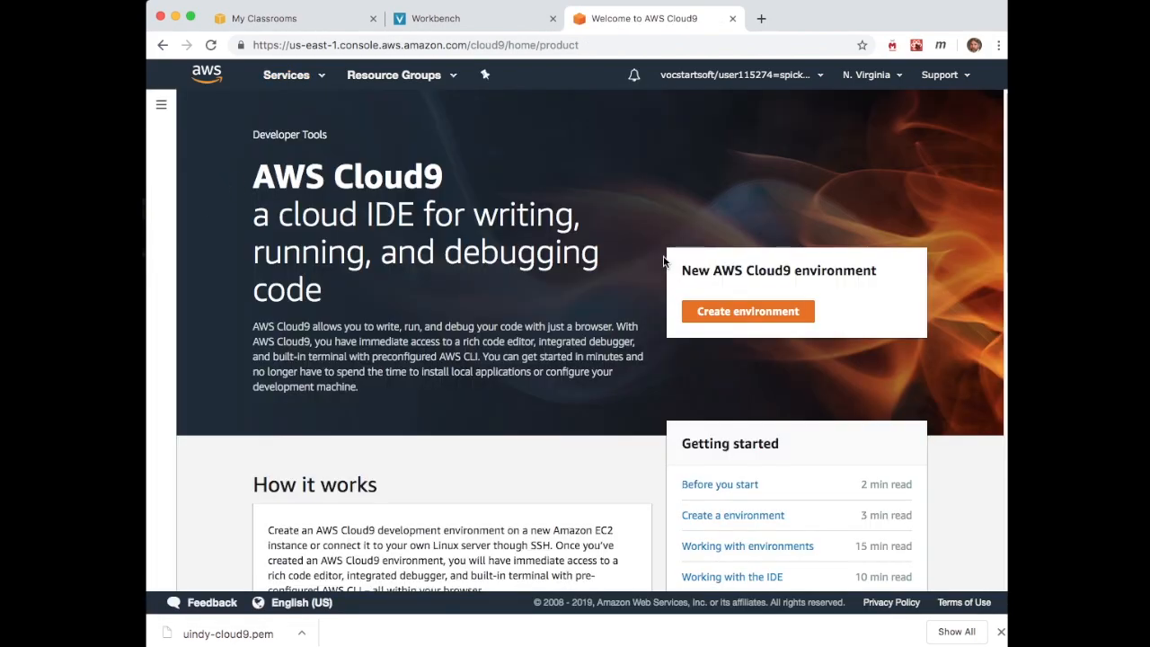
pyautogui.click(760, 316)
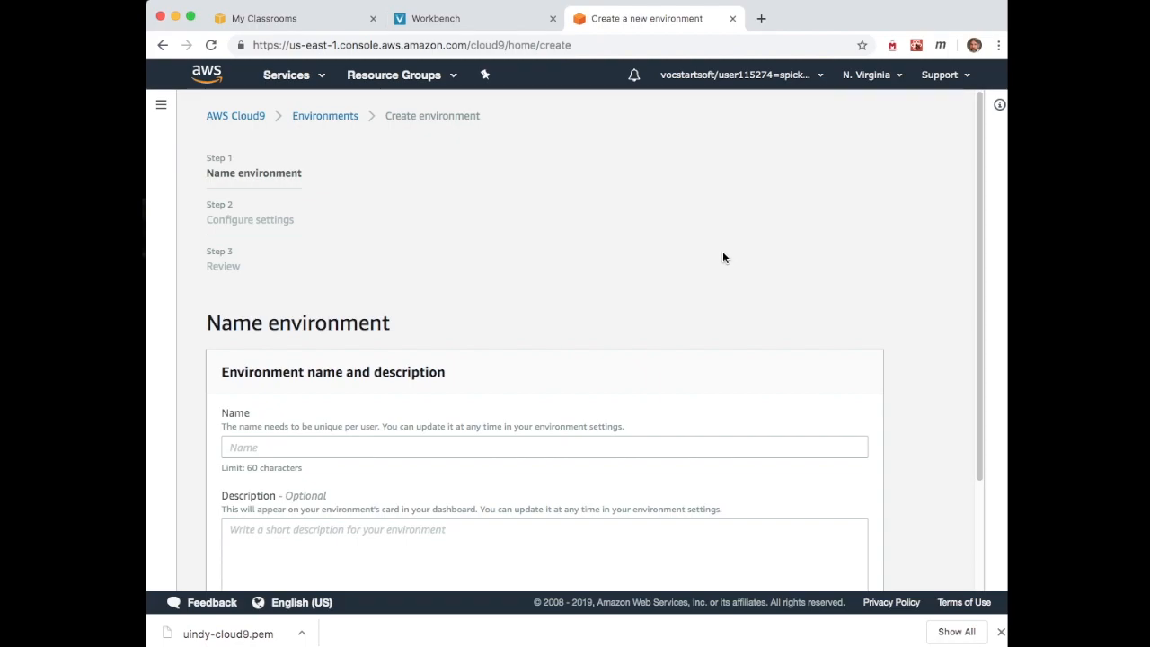
# Enter Cloud9 as both the environment's name and description and proceed to its settings.
pyautogui.scroll(-2, 725, 254)
pyautogui.click(493, 349)
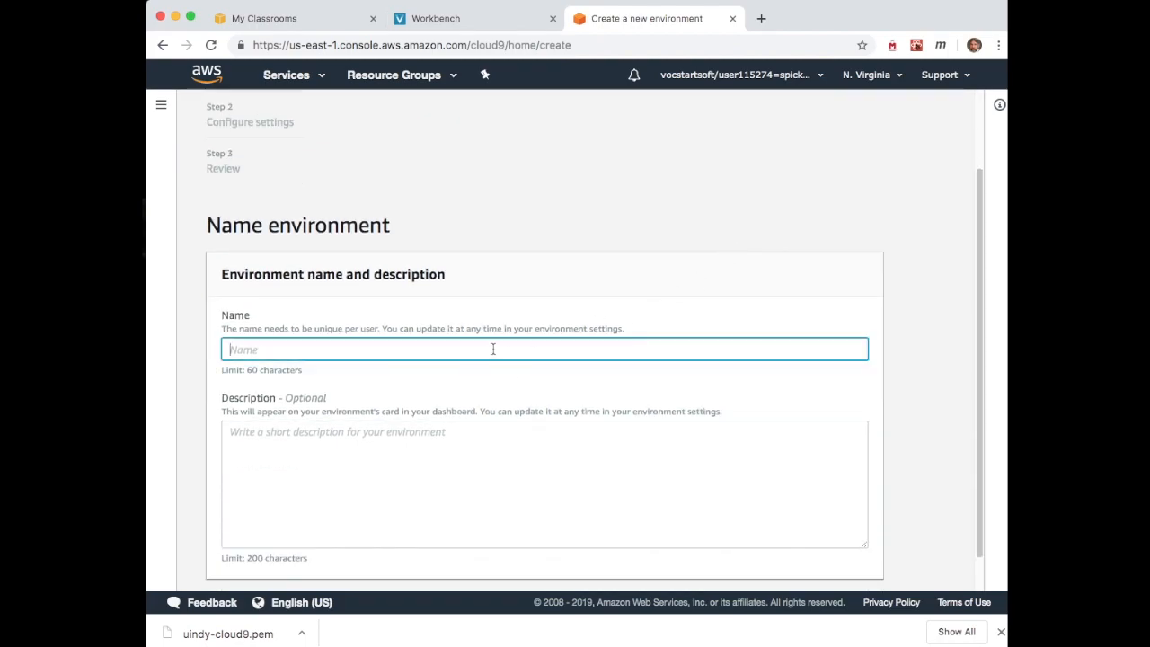
pyautogui.write('Cloud9')
pyautogui.press('Tab')
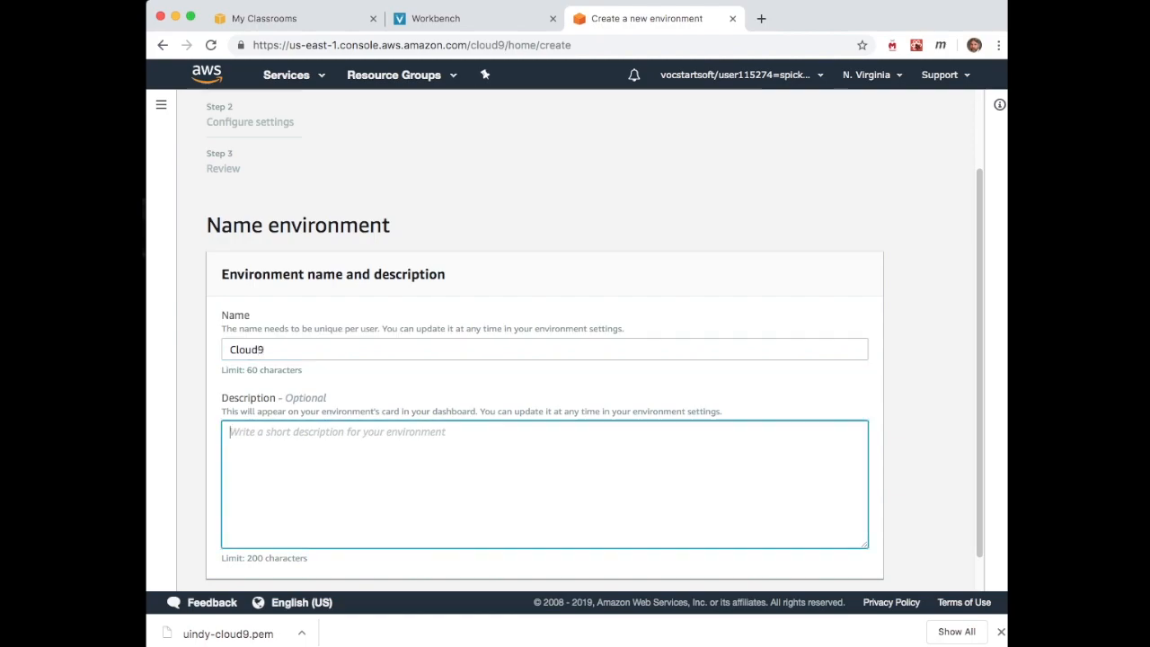
pyautogui.write('Cou')
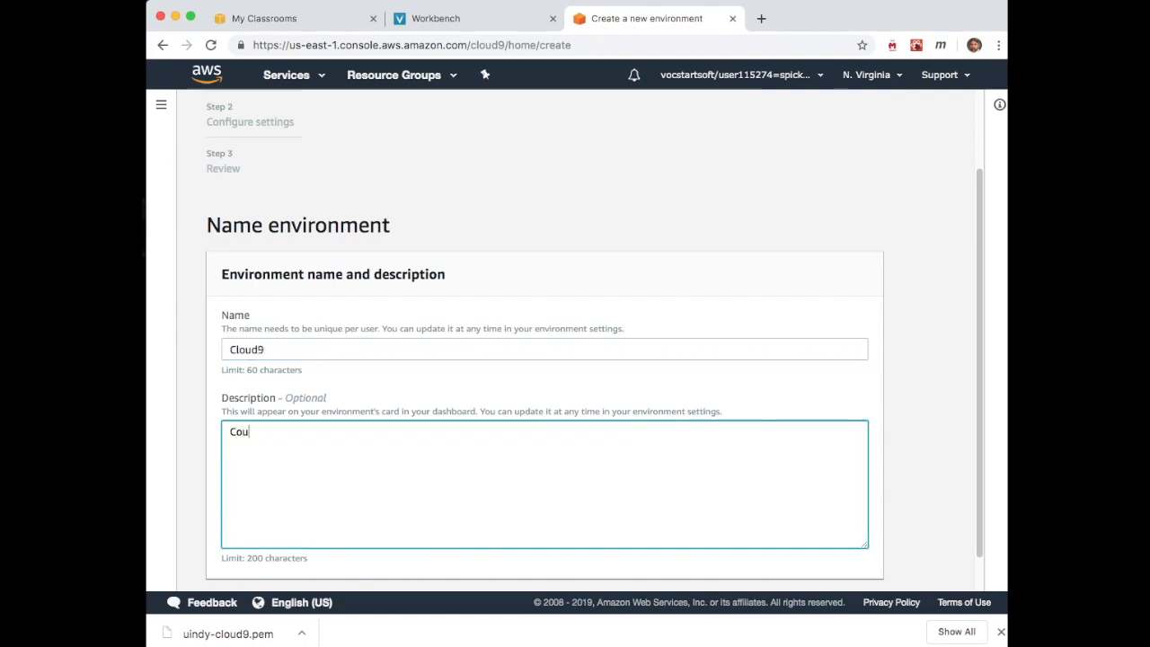
pyautogui.press('BackSpace')
pyautogui.press('BackSpace')
pyautogui.write('loud9')
pyautogui.scroll(-2, 917, 521)
pyautogui.click(843, 565)
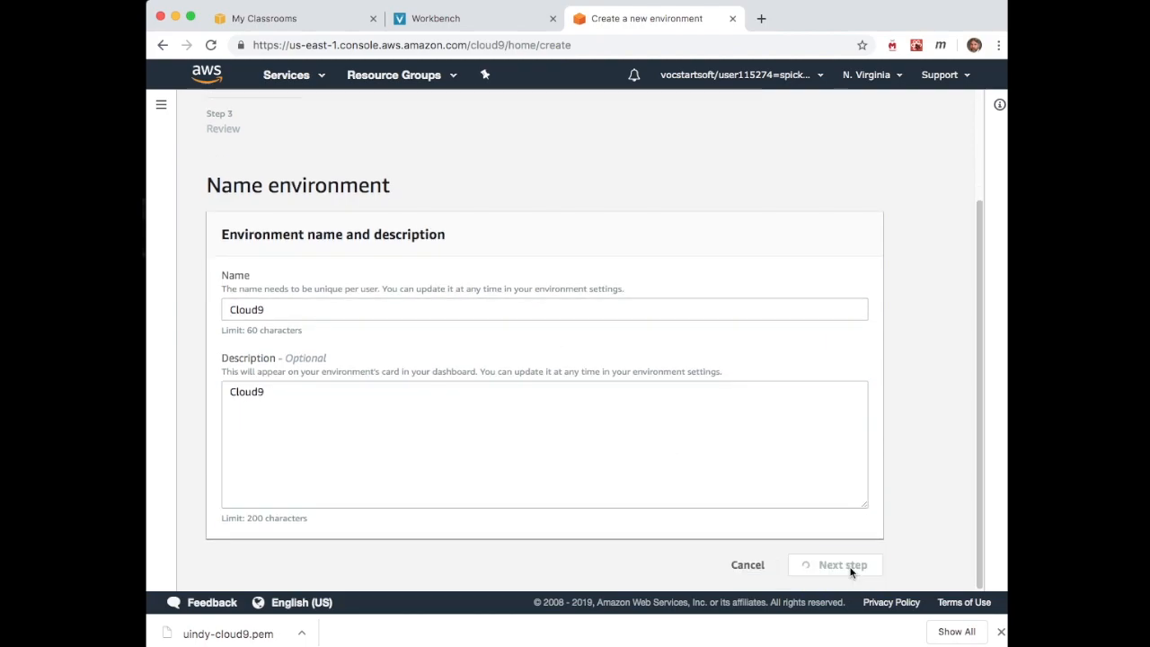
# Choose to connect and run in a remote server (SSH), with user ubuntu and host 3.85.159.124.
pyautogui.scroll(-4, 525, 381)
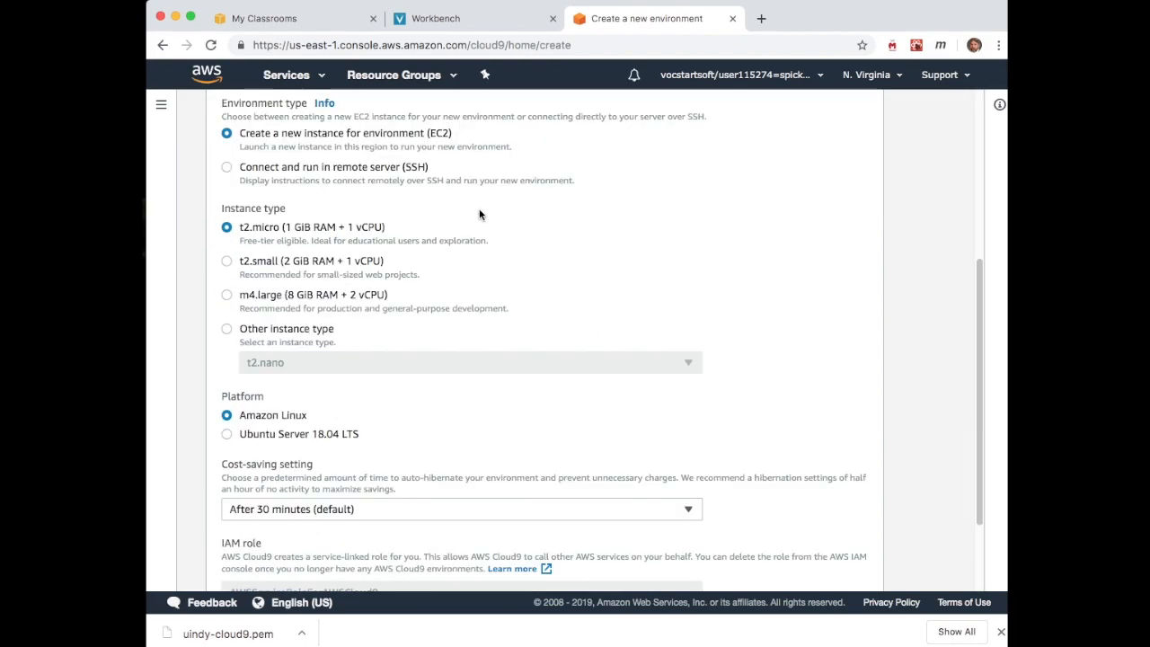
pyautogui.click(226, 168)
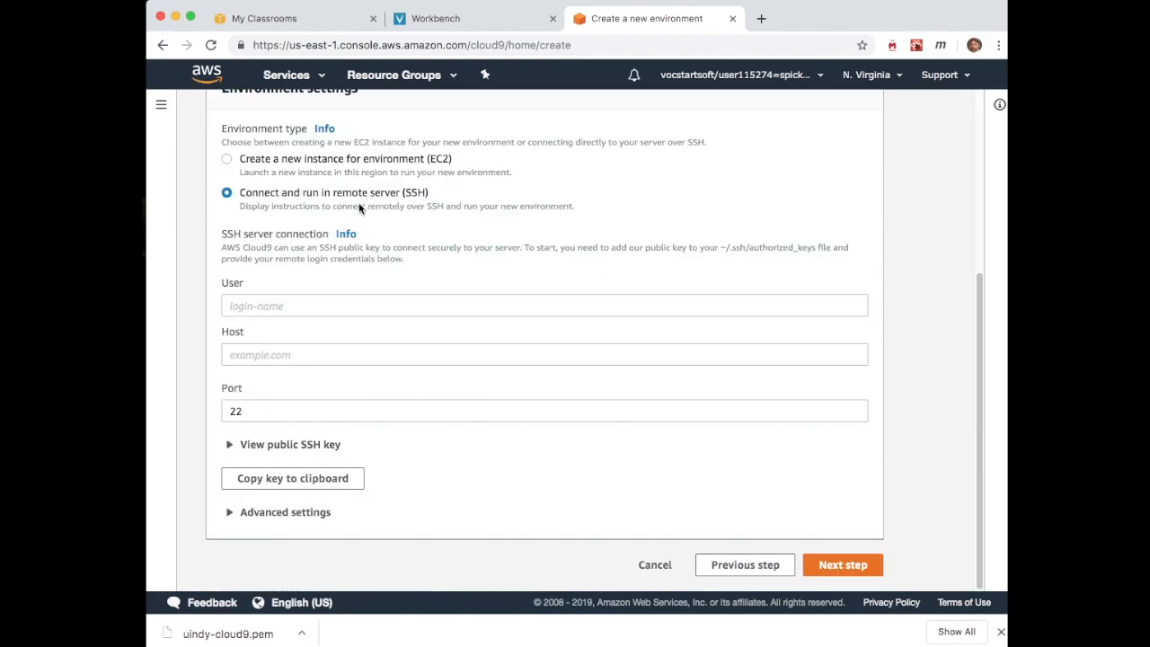
pyautogui.click(300, 307)
pyautogui.write('ubuntu')
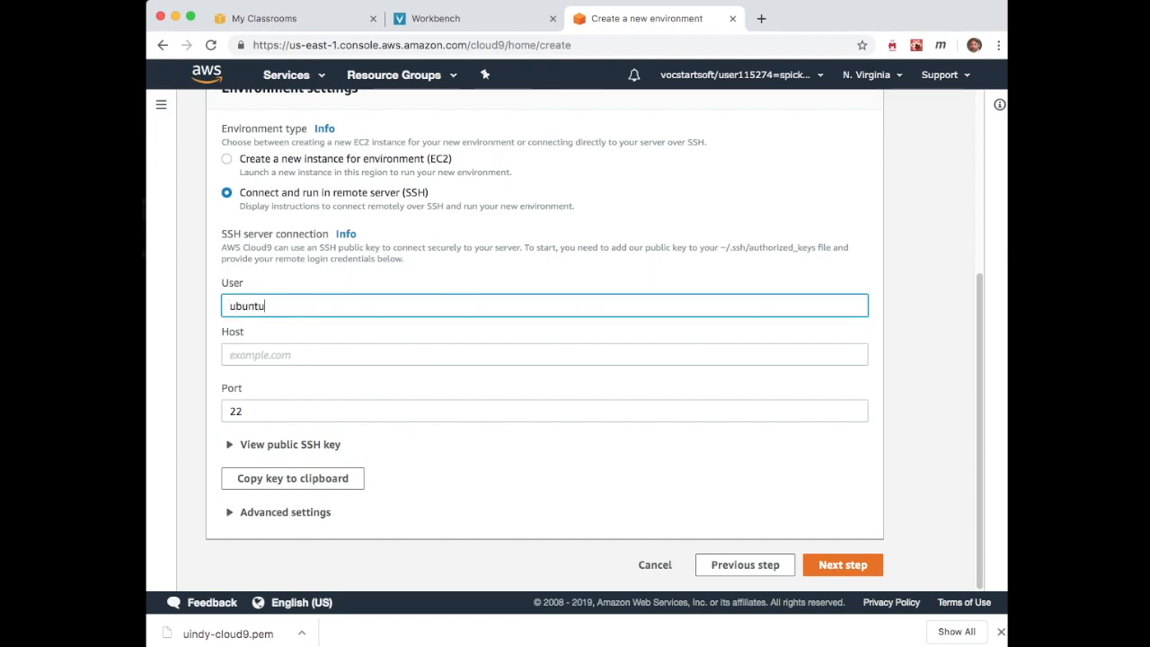
pyautogui.press('Tab')
pyautogui.write('3.85.159.124')
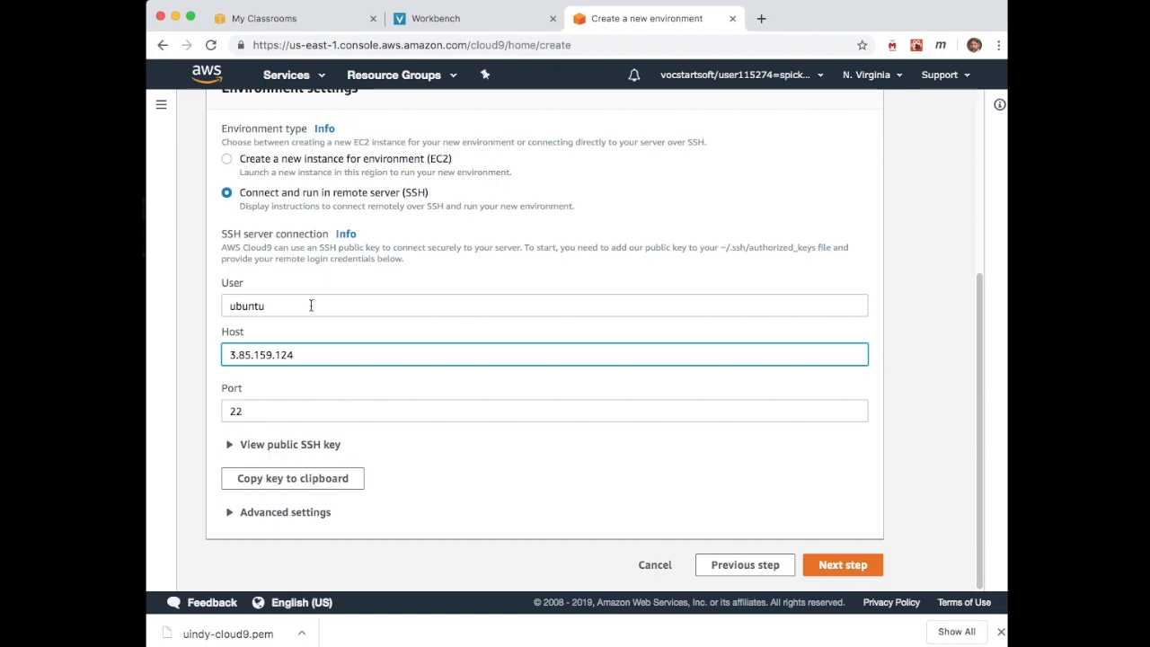
# Set the SSH connection's port to 9090 and expand the advanced settings.
pyautogui.click(289, 411)
pyautogui.doubleClick(289, 411)
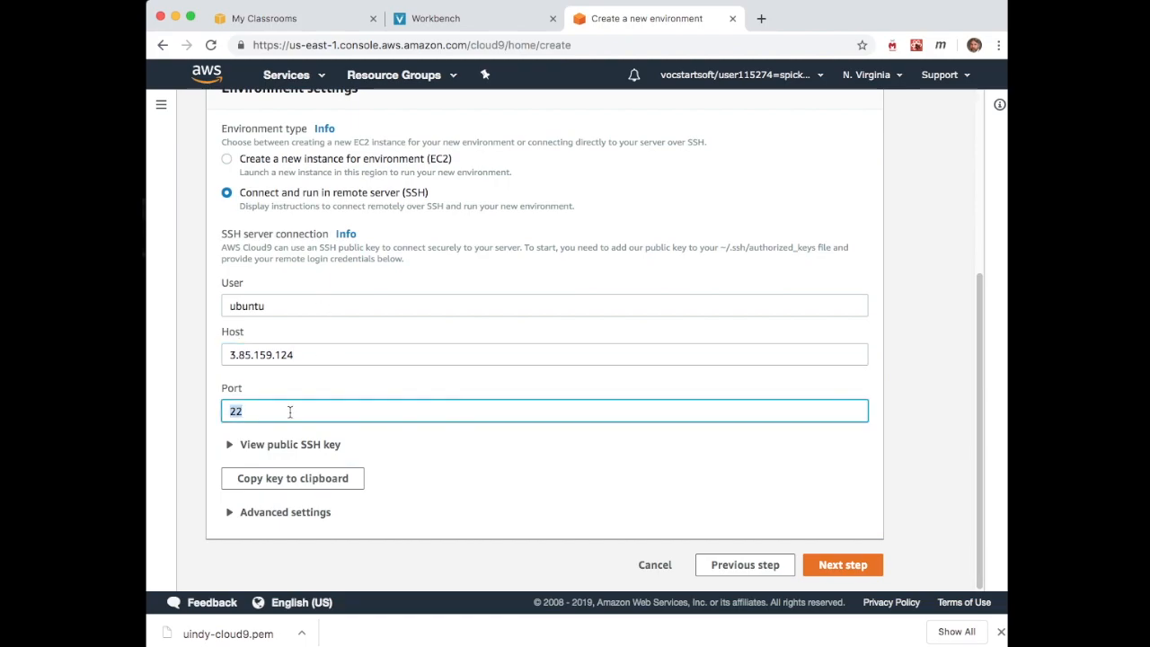
pyautogui.write('9090')
pyautogui.click(229, 512)
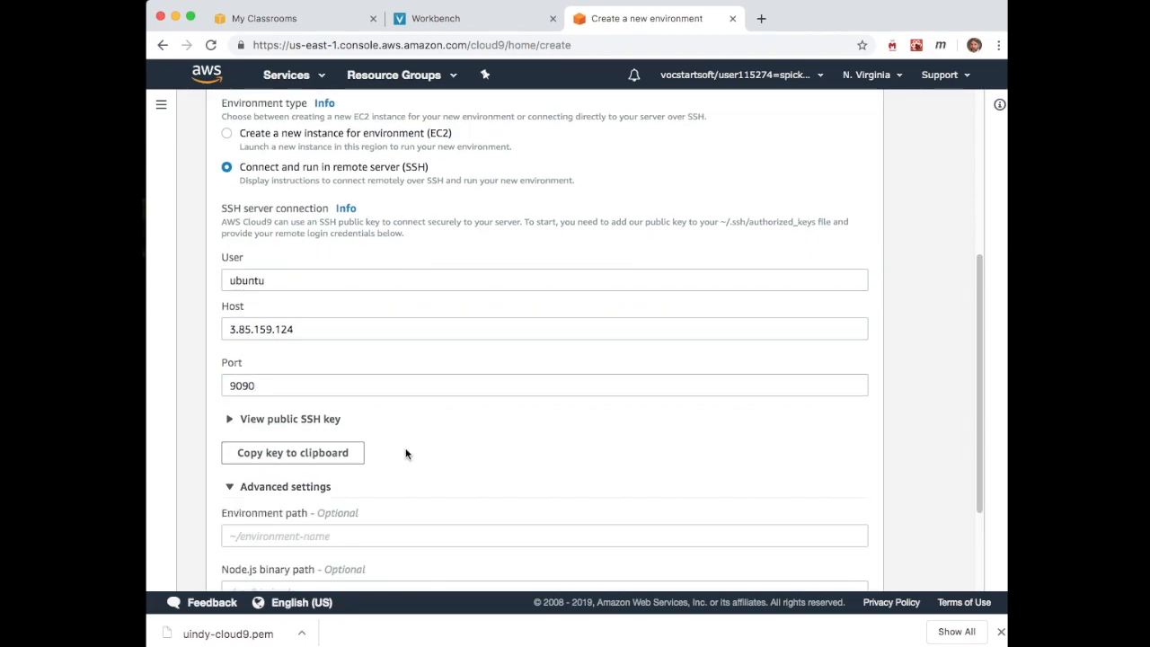
# Set the environment path to ~/workspace and copy the Cloud9 public SSH key to the clipboard.
pyautogui.scroll(-3, 406, 454)
pyautogui.click(370, 392)
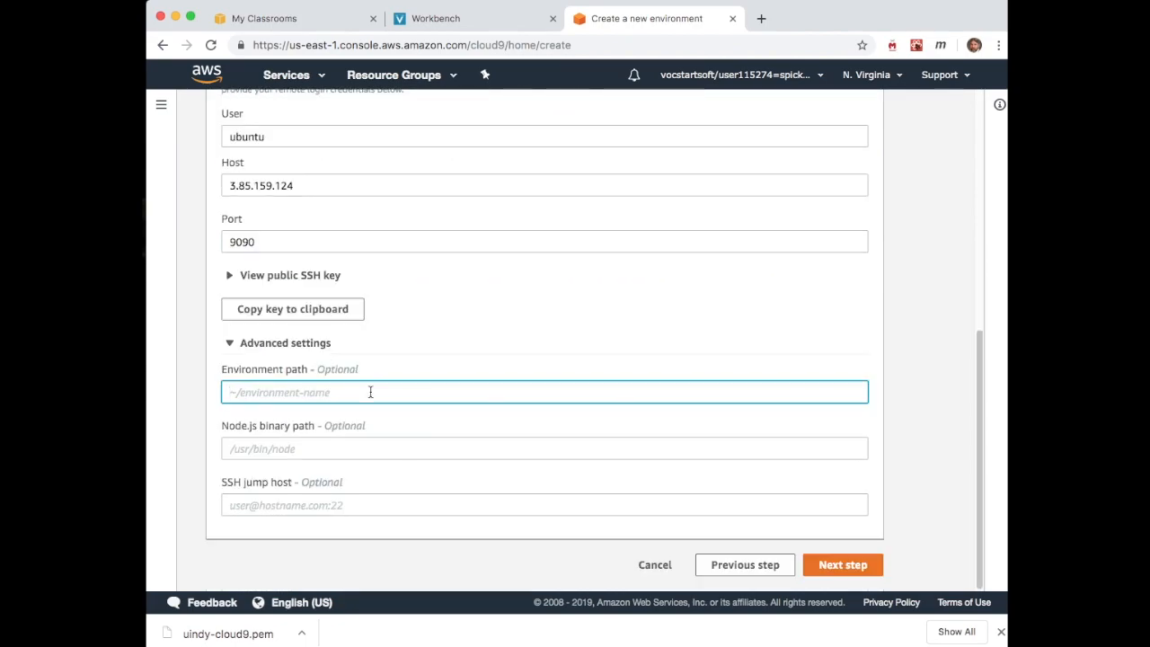
pyautogui.write('~/workspace')
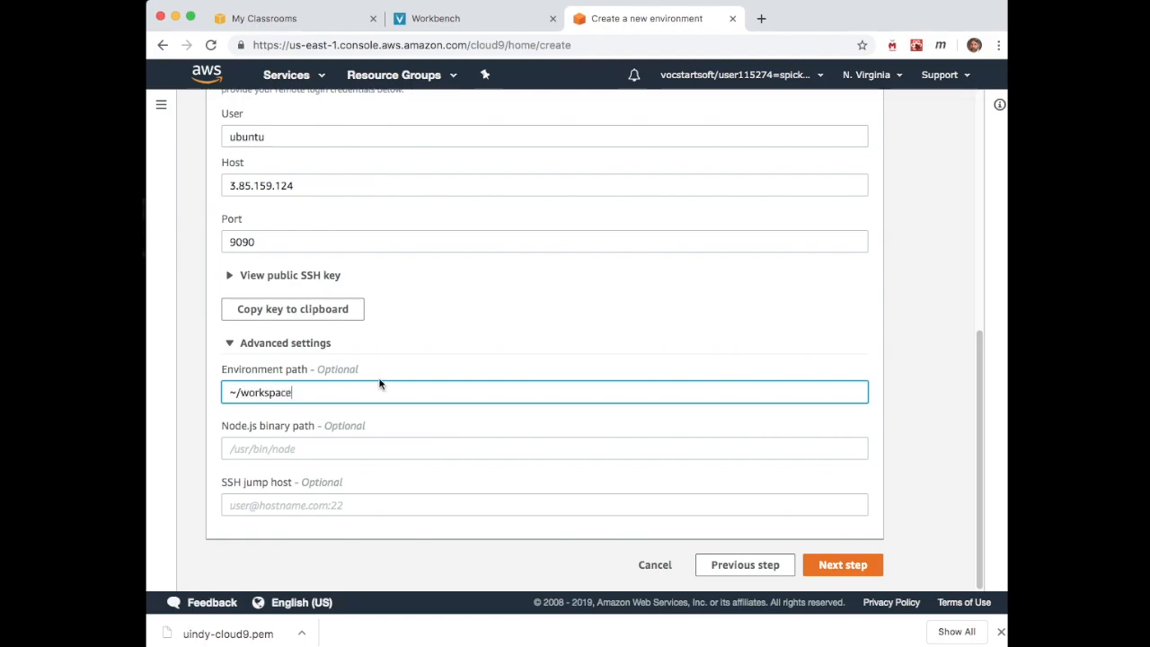
pyautogui.click(272, 315)
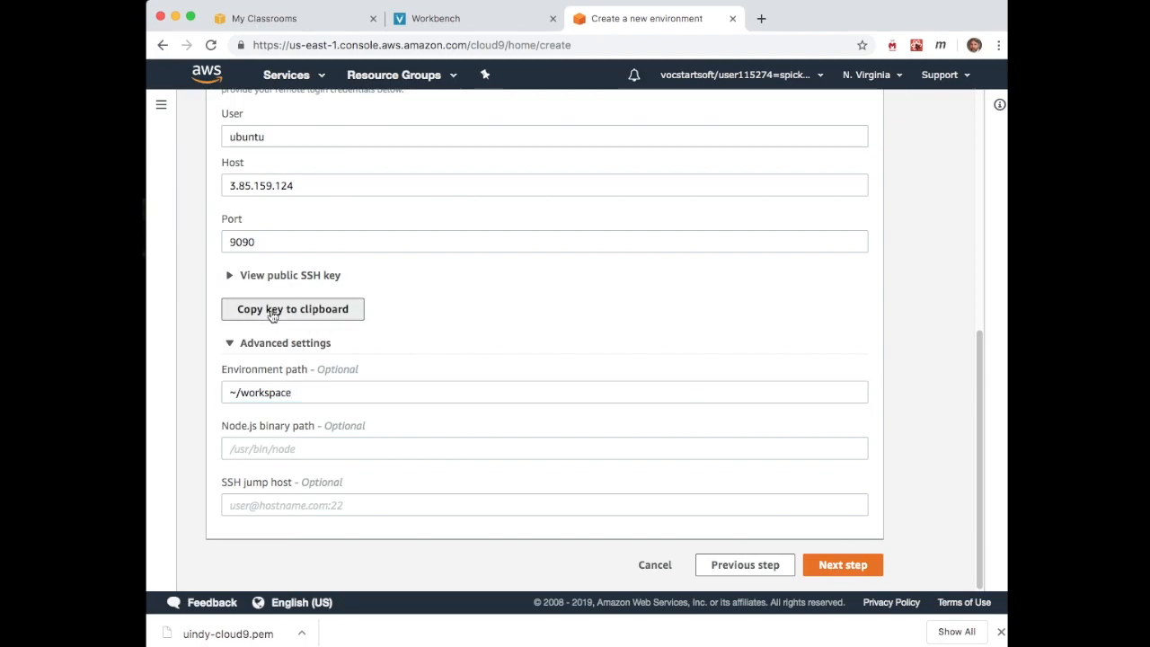
# Switch to Terminal, clear the screen and append the copied public SSH key to .ssh/authorized_keys using cat >>.
pyautogui.press('super+Tab')
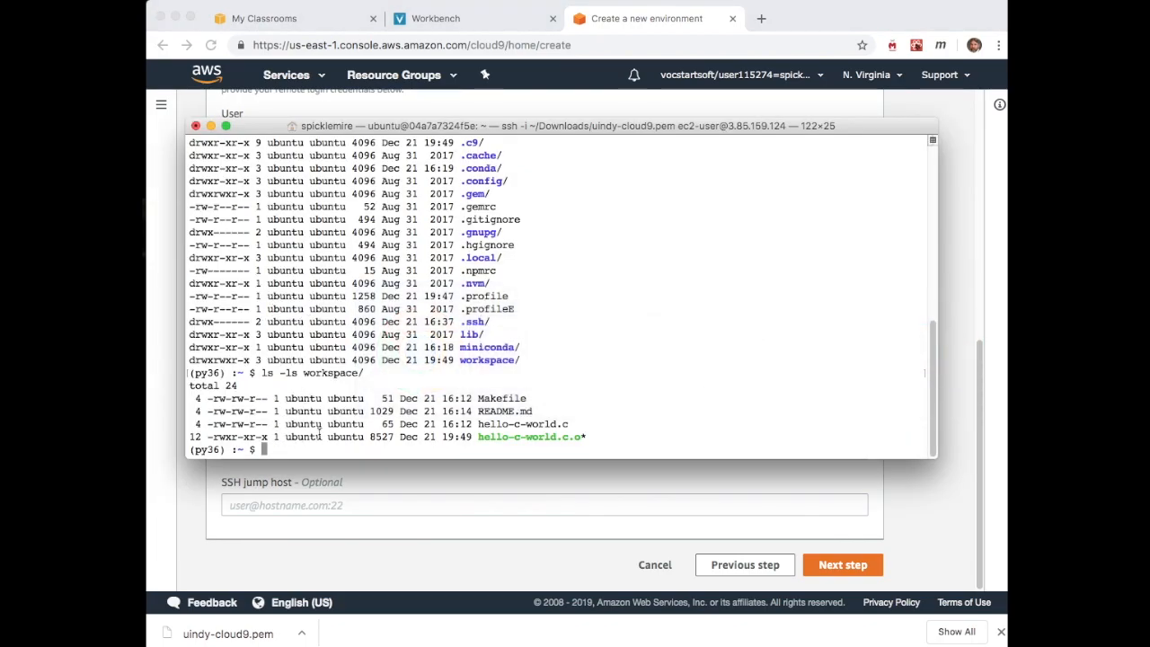
pyautogui.press('super+k')
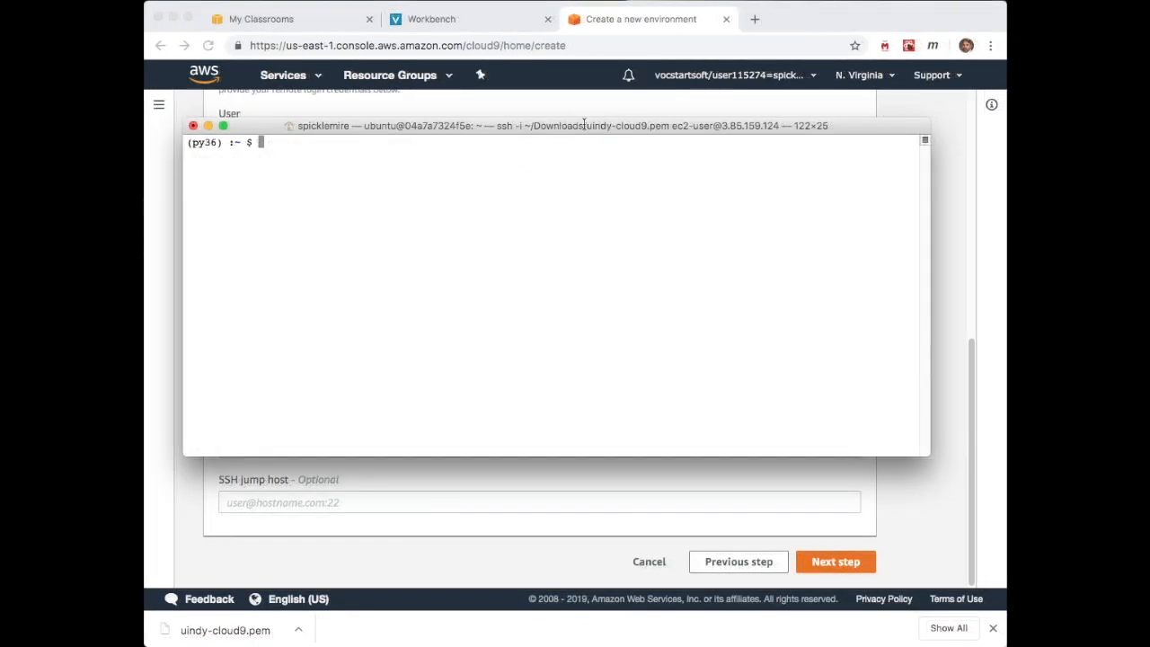
pyautogui.write('cat >> .ssh/authorized_keys')
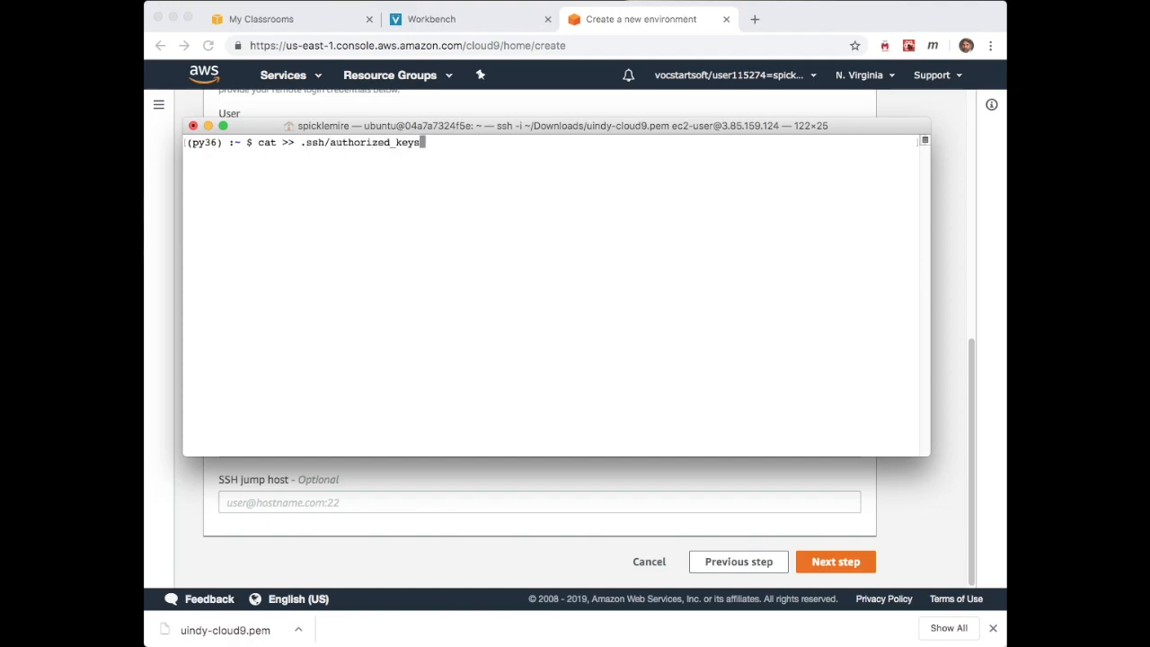
pyautogui.press('Return')
pyautogui.press('super+v')
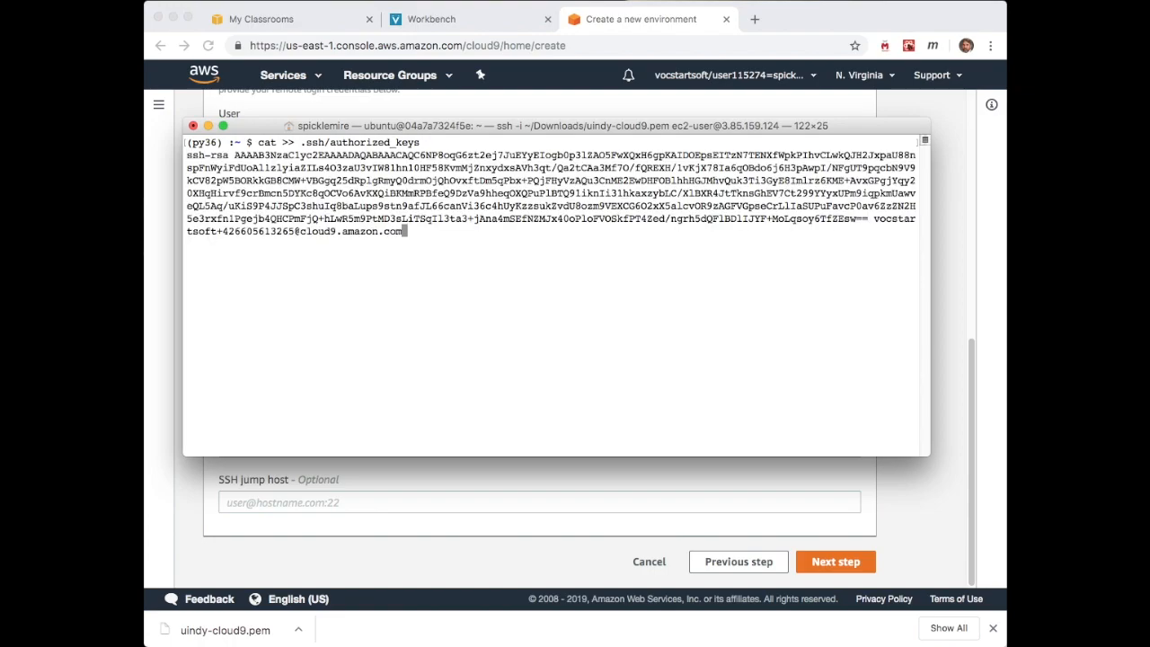
pyautogui.press('Return')
pyautogui.hotkey('ctrl', 'd')
# Print the contents of .ssh/authorized_keys with cat to check the added key.
pyautogui.write('cat')
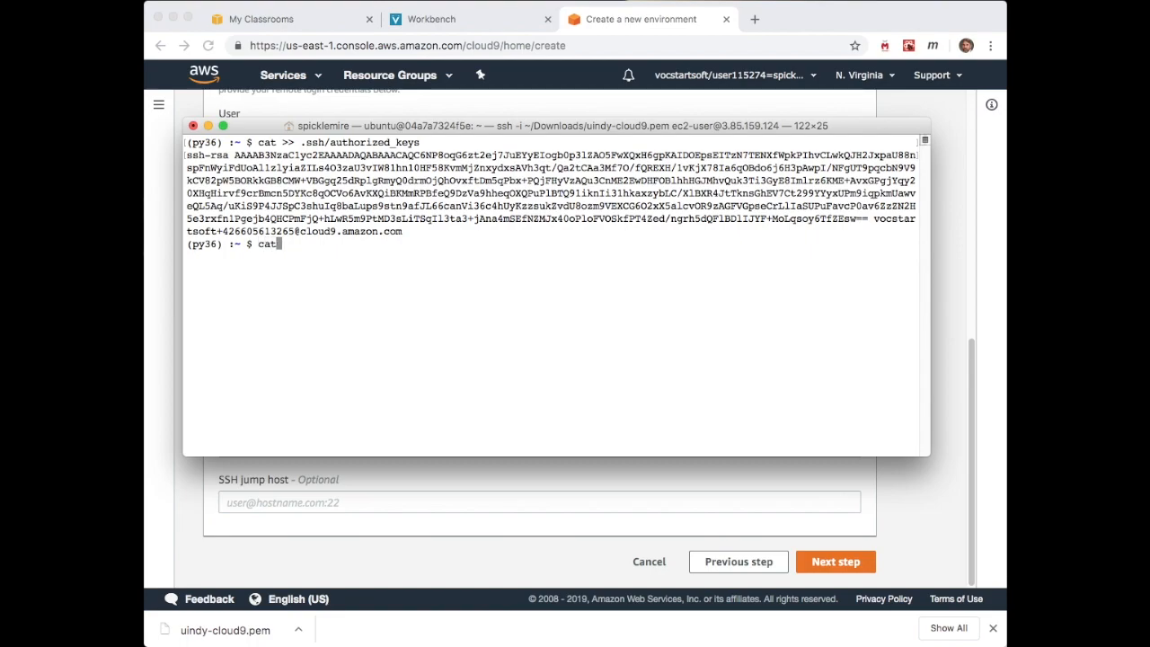
pyautogui.write(' .ssh/au')
pyautogui.press('Tab')
pyautogui.press('Return')
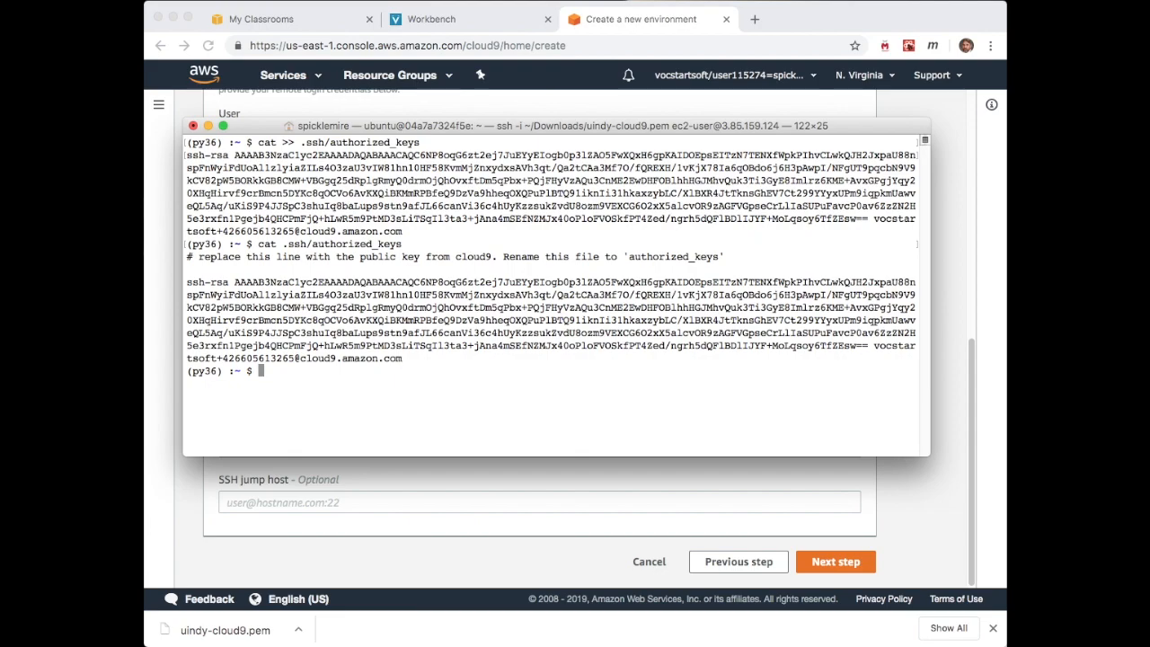
# Log out of the ubuntu shell, the container and the EC2 instance, and close the terminal window.
pyautogui.hotkey('ctrl', 'd')
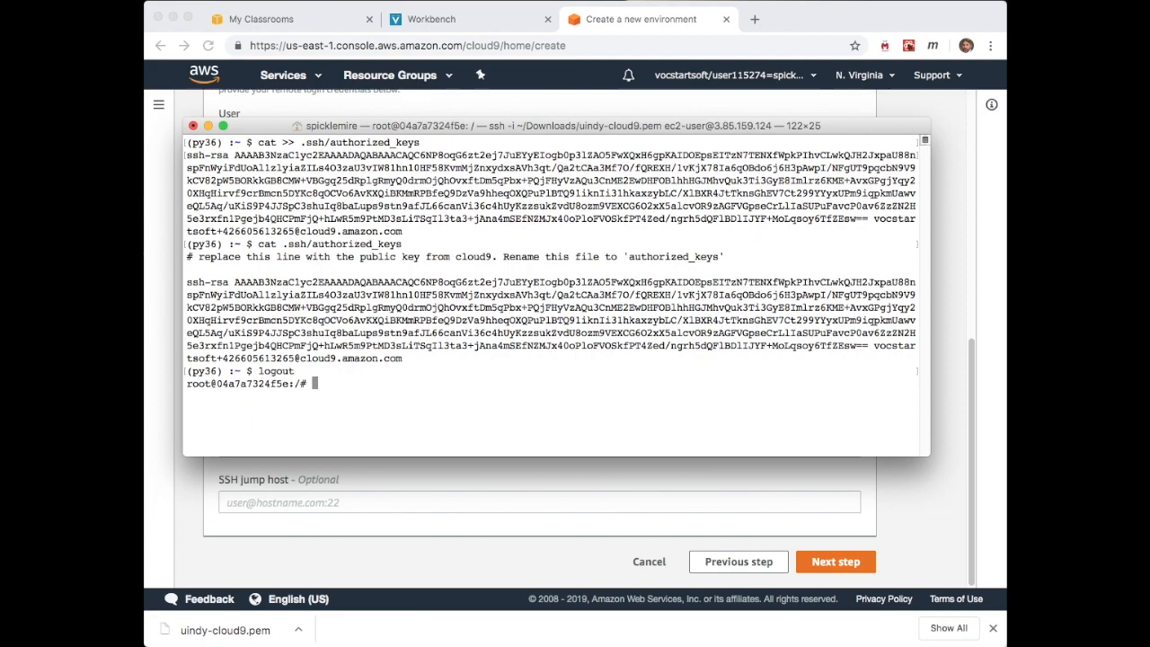
pyautogui.hotkey('ctrl', 'd')
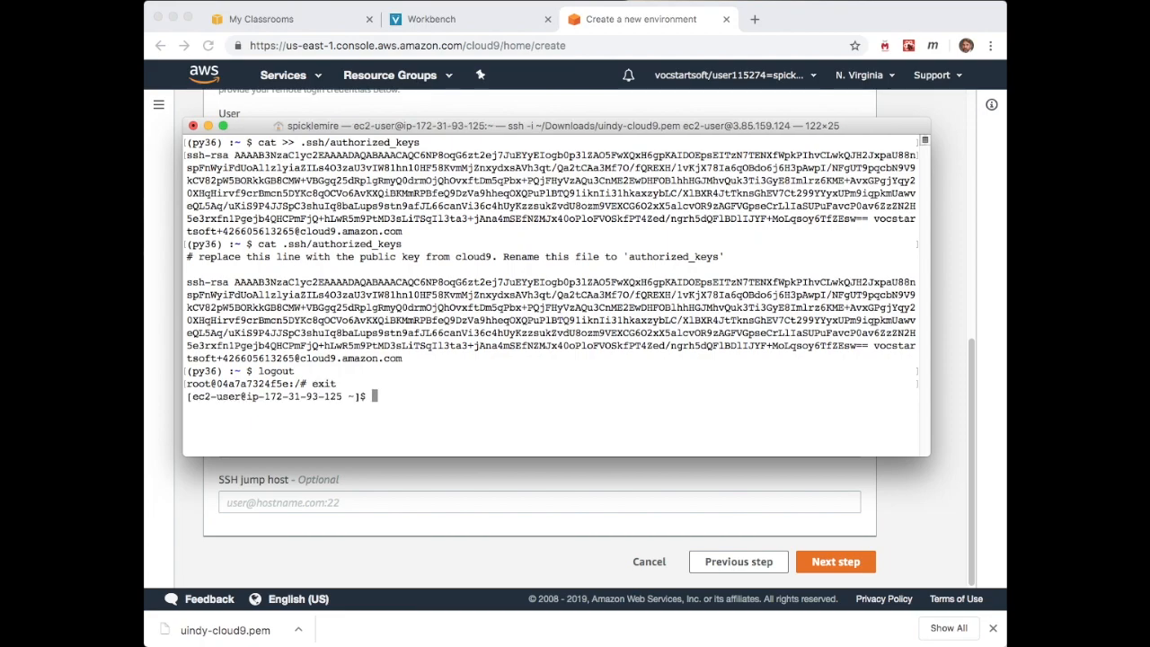
pyautogui.hotkey('ctrl', 'd')
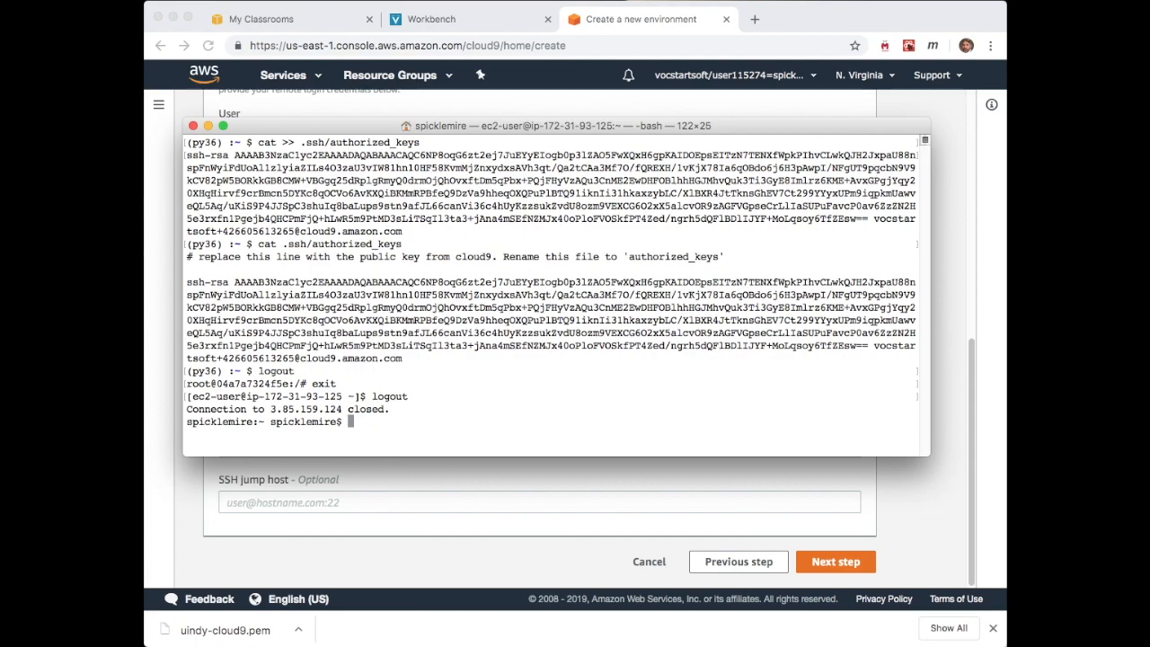
pyautogui.press('super+w')
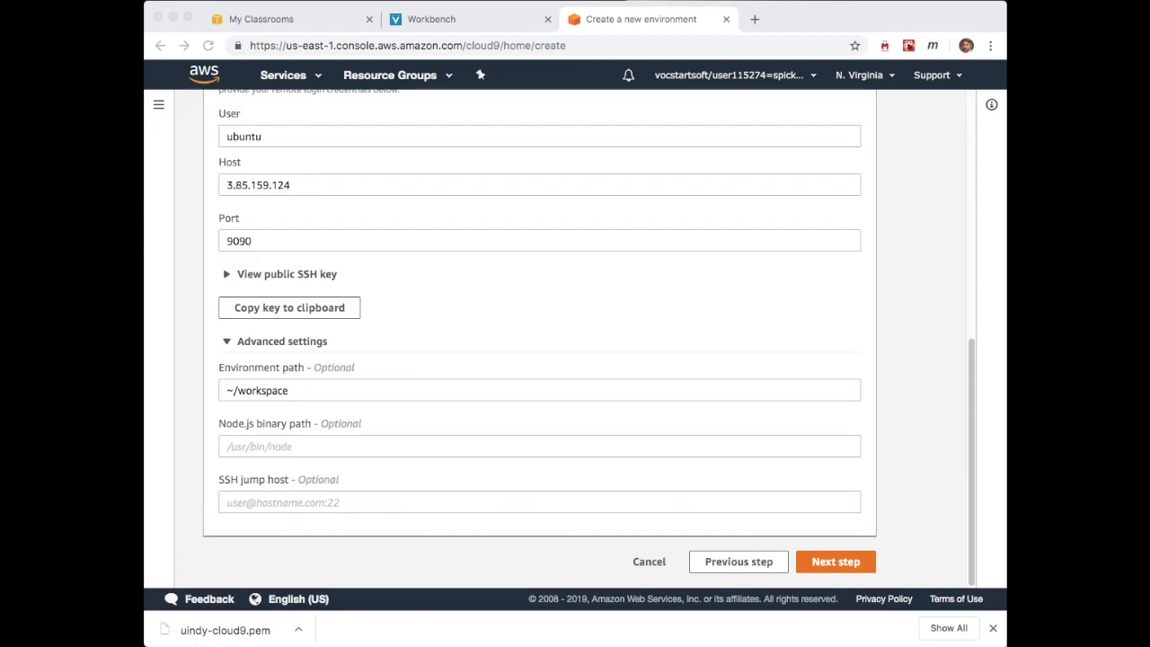
# Return to Chrome, proceed to the review of the SSH environment settings and create the Cloud9 environment.
pyautogui.click(657, 279)
pyautogui.scroll(3, 656, 285)
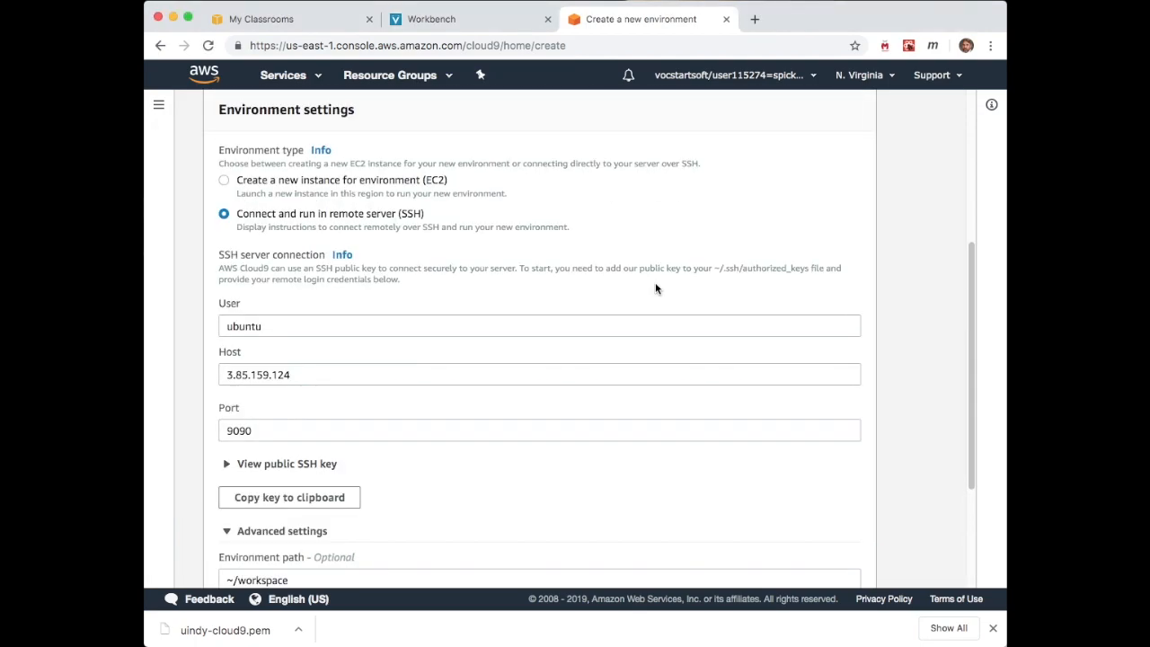
pyautogui.scroll(-3, 656, 286)
pyautogui.click(841, 563)
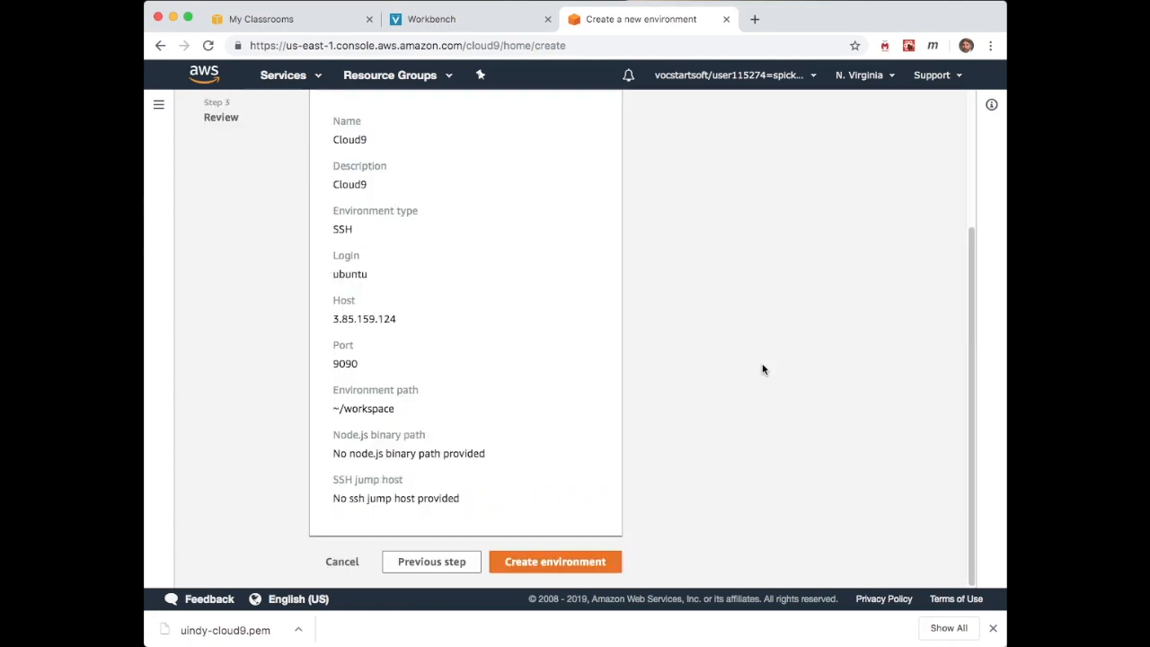
pyautogui.scroll(3, 724, 335)
pyautogui.scroll(-3, 719, 339)
pyautogui.click(551, 565)
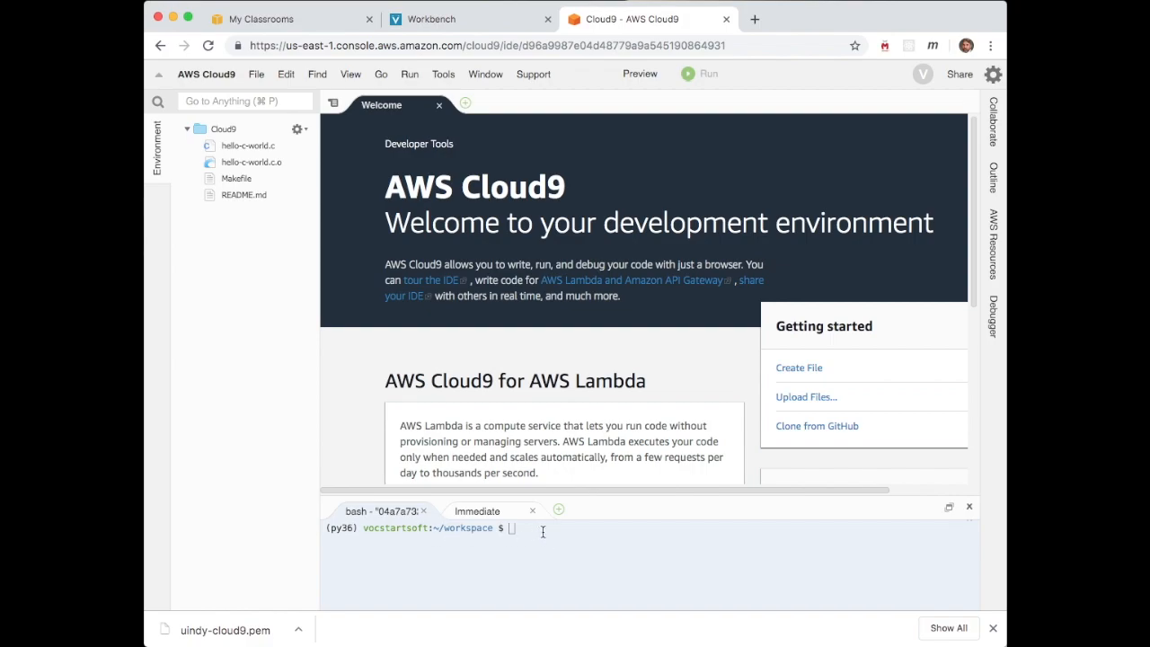
# List all files of the workspace folder in the IDE's bash terminal with ls -la.
pyautogui.click(543, 532)
pyautogui.write('ls -la')
pyautogui.press('BackSpace')
pyautogui.press('BackSpace')
pyautogui.press('BackSpace')
pyautogui.press('BackSpace')
pyautogui.press('BackSpace')
pyautogui.press('BackSpace')
pyautogui.write('ls -la')
pyautogui.press('Return')
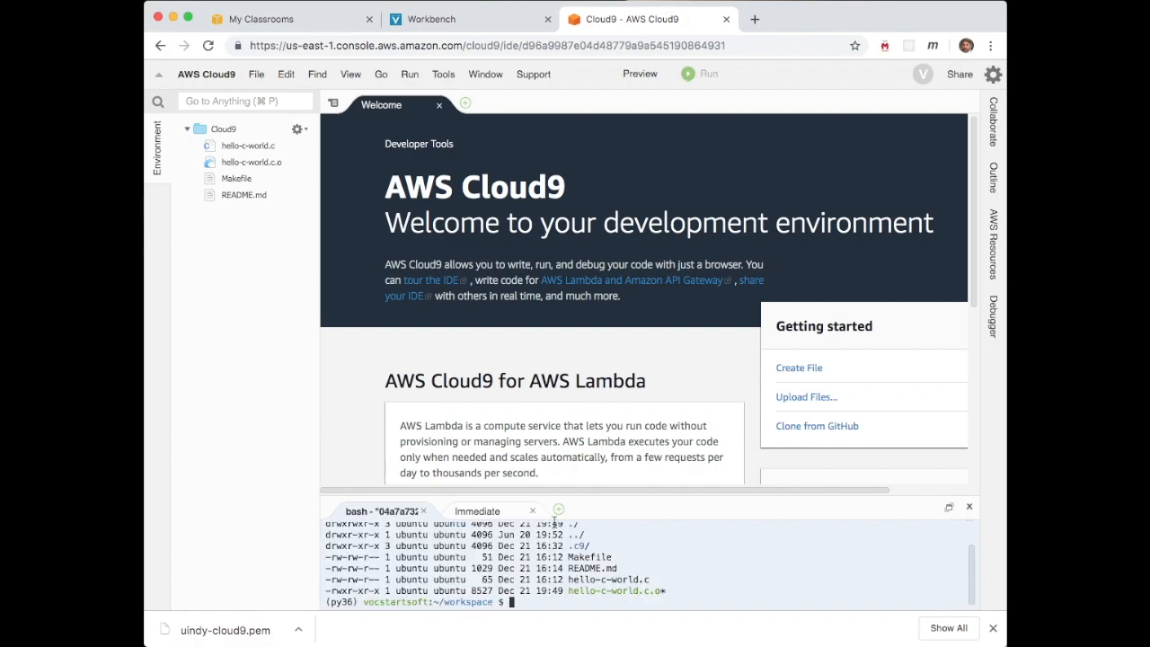
# Open hello-c-world.c from the Cloud9 environment's file tree and run it.
pyautogui.click(213, 148)
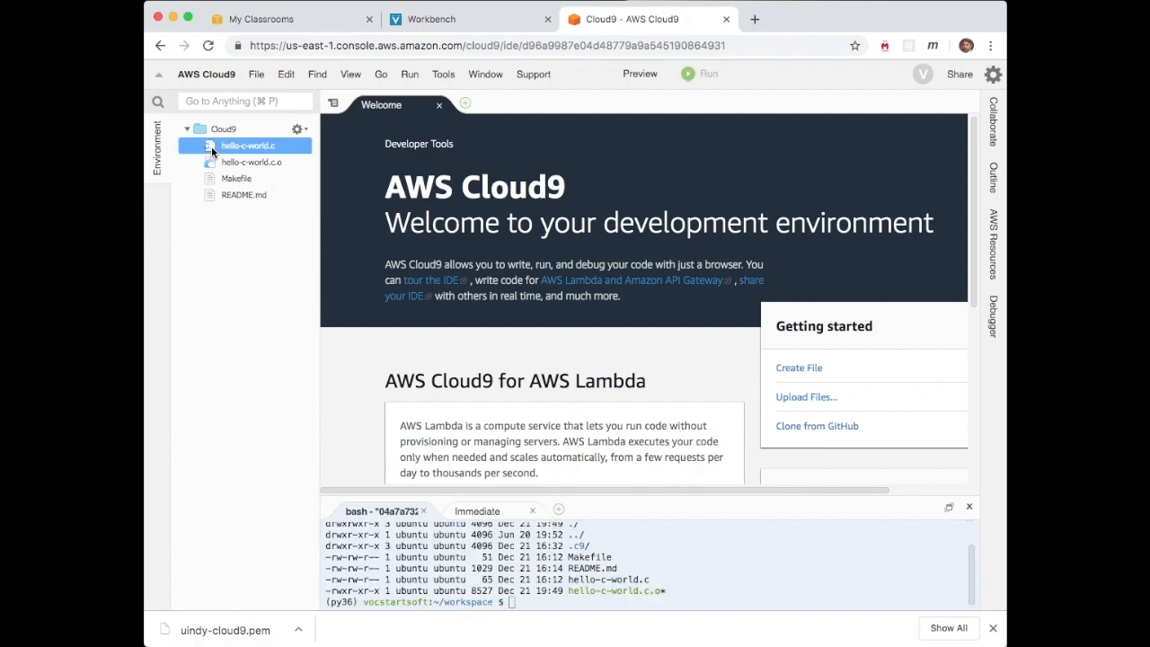
pyautogui.doubleClick(211, 146)
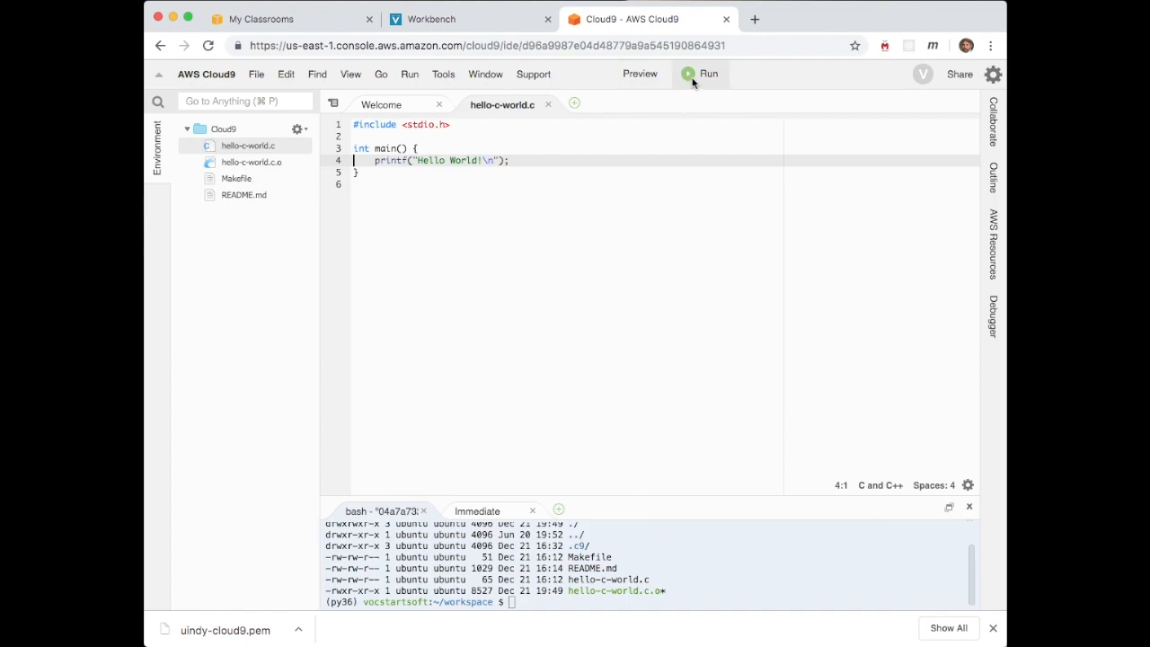
pyautogui.click(693, 82)
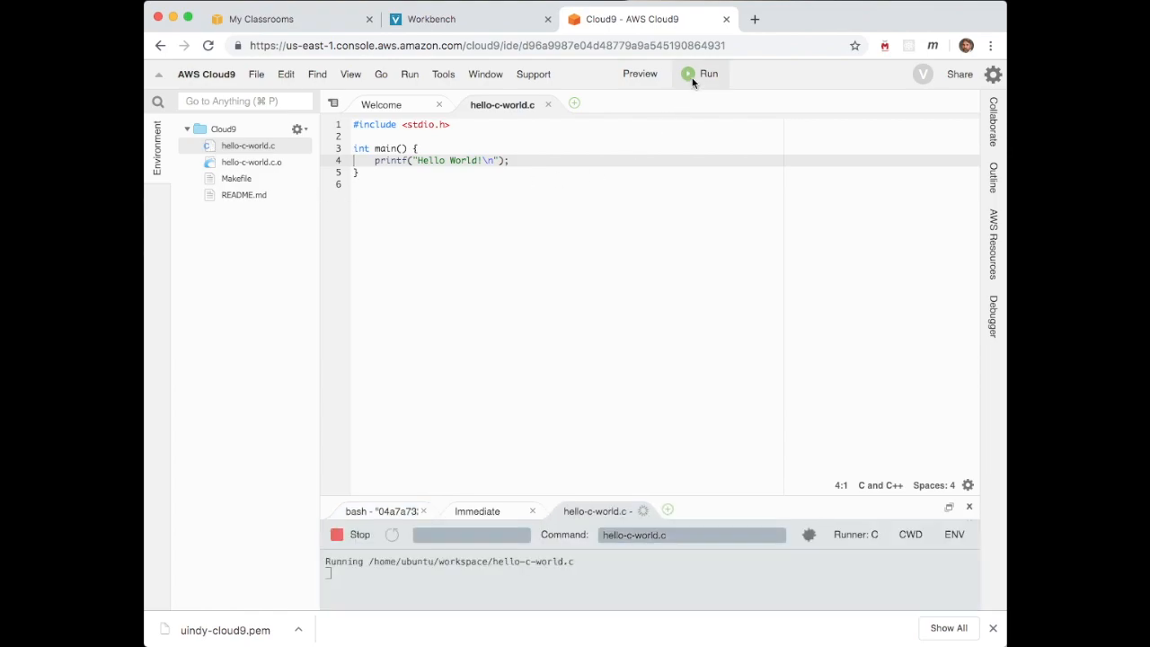